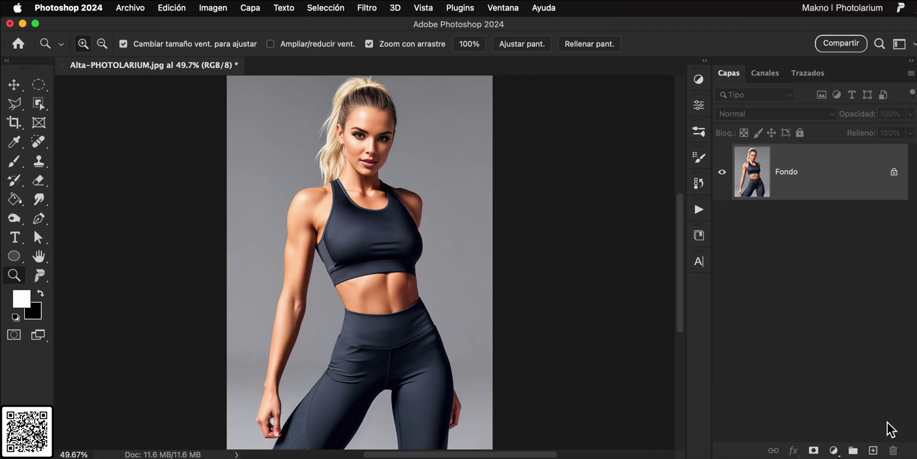
# - Select the woman with Select Subject, then invert it so only the grey background is selected
pyautogui.press('alt')
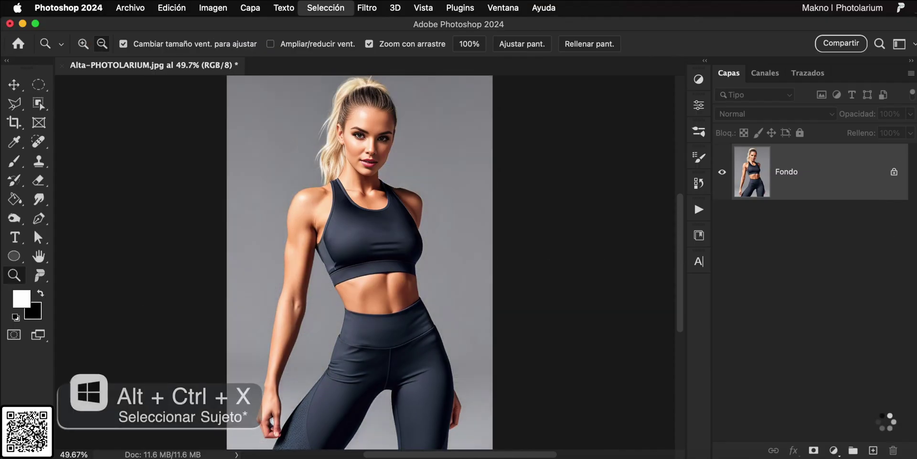
pyautogui.press('alt+super+x')
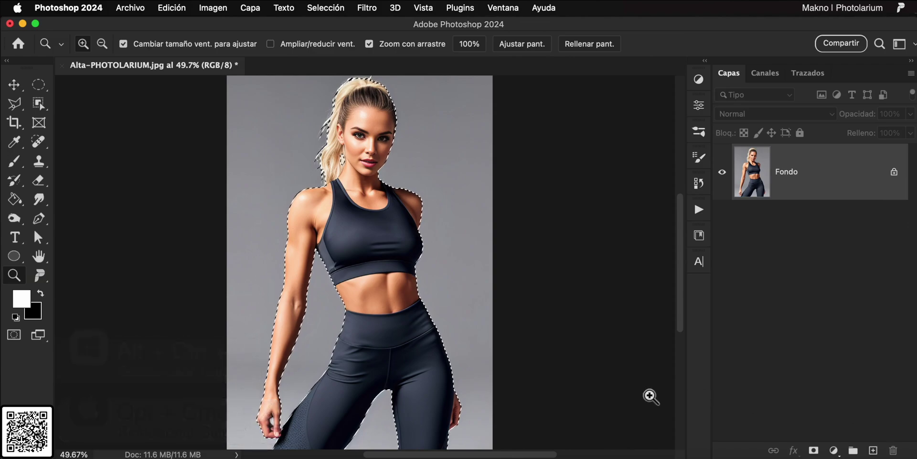
pyautogui.hscroll(5, 546, 447)
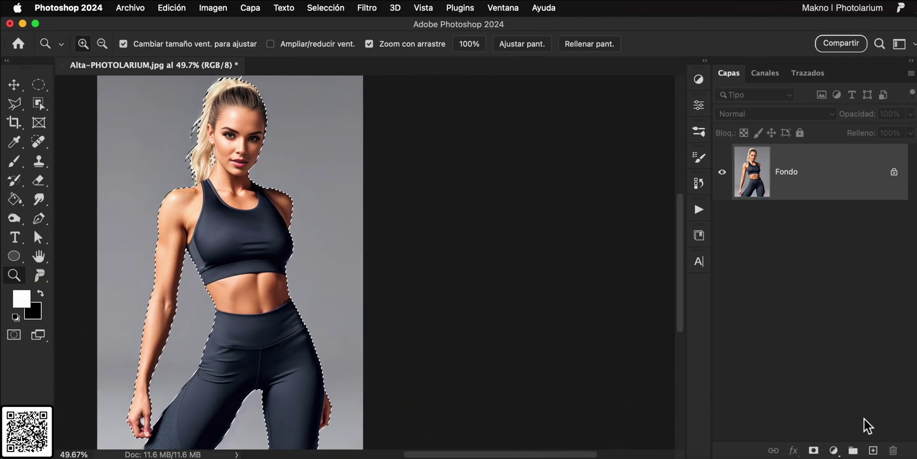
pyautogui.press('shift+super+i')
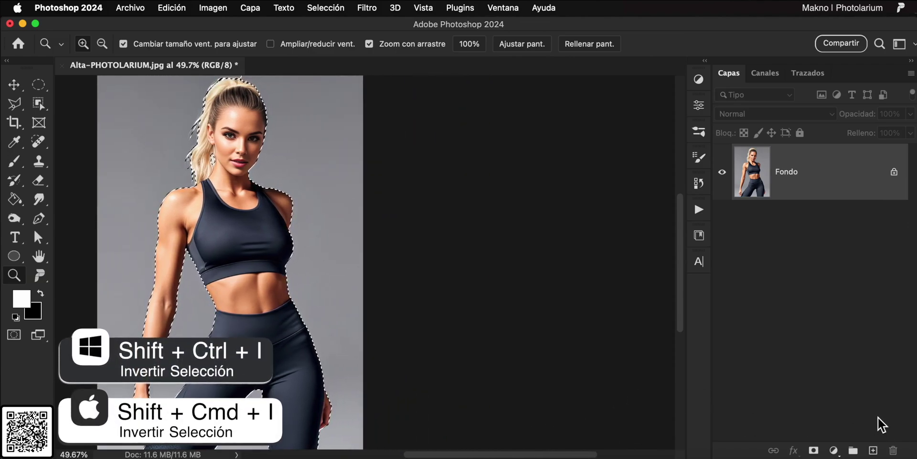
pyautogui.press('shift+super+i')
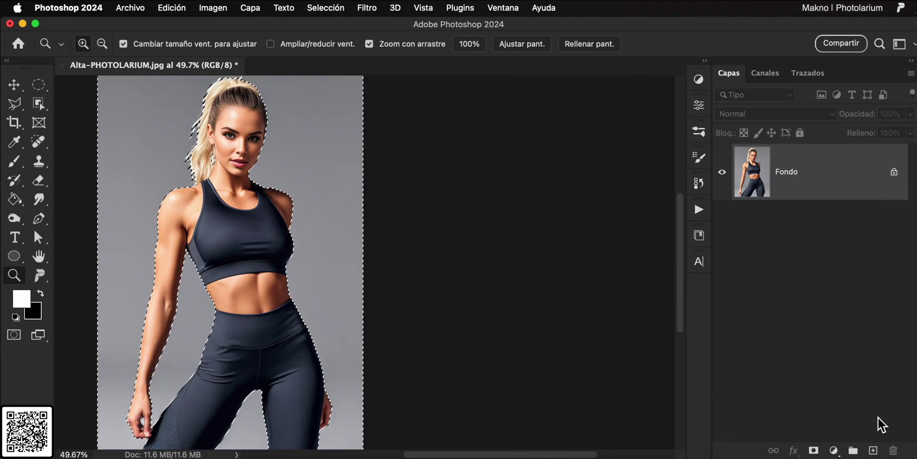
# - Generate a 'Gym Background' Generative Fill in the selected background
pyautogui.press('alt+super+i')
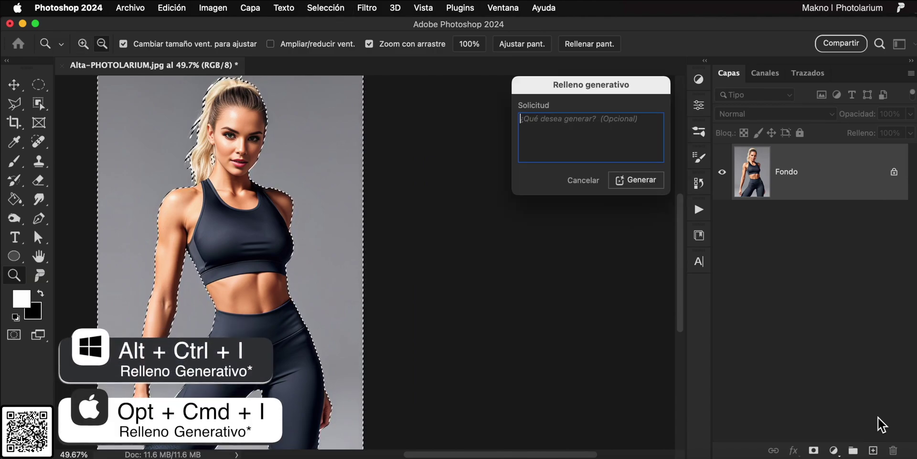
pyautogui.write('G')
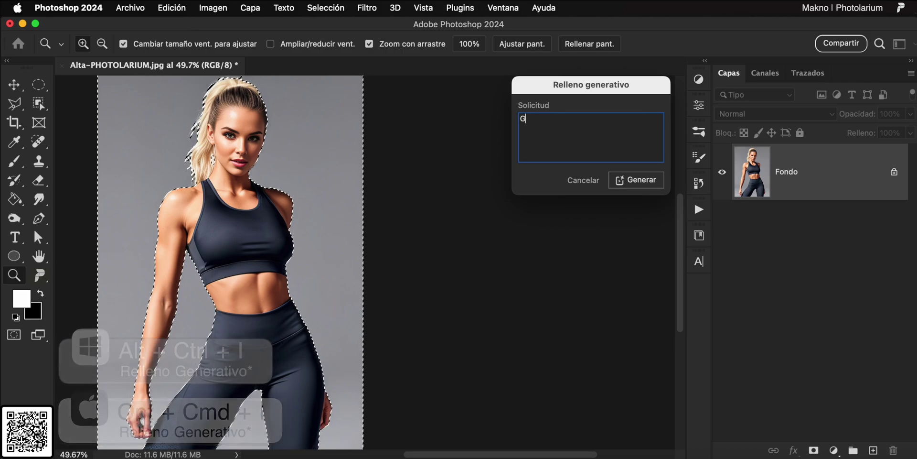
pyautogui.write('ym Background')
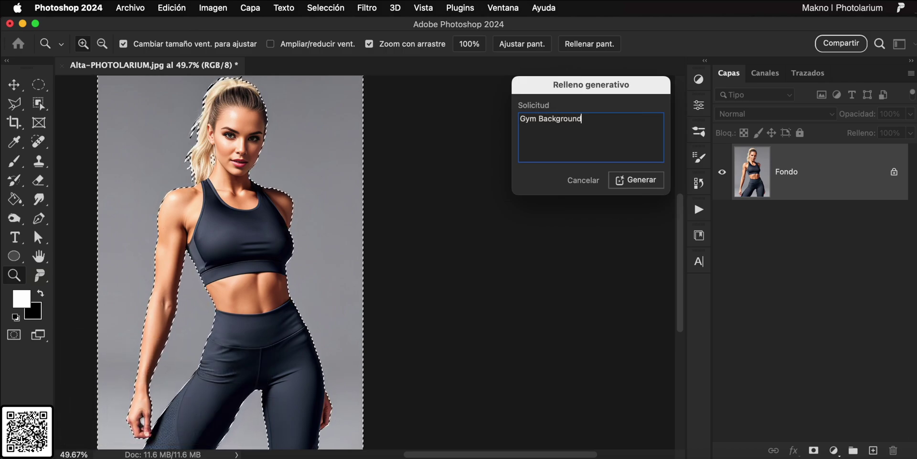
pyautogui.press('Return')
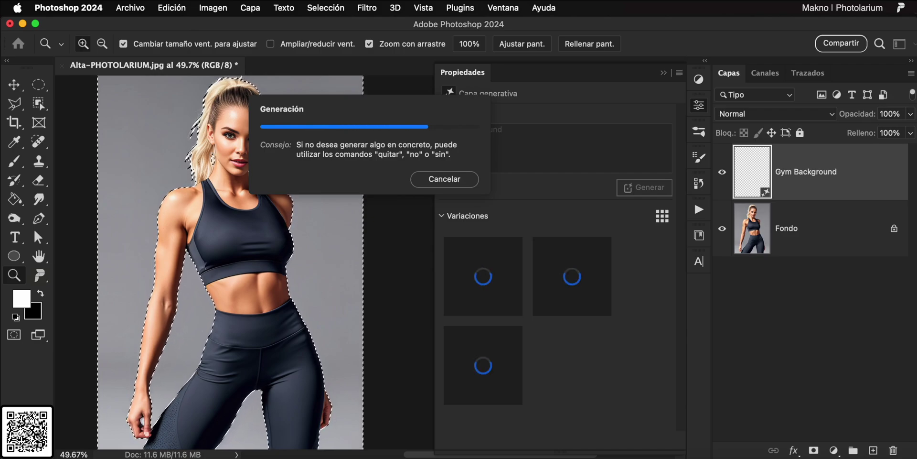
# - Preview the second and third gym variations, then return to the first
pyautogui.click(585, 287)
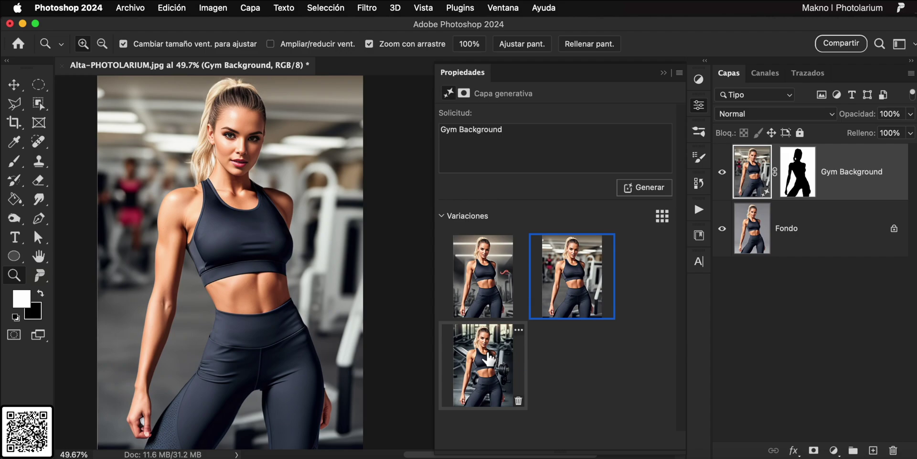
pyautogui.click(490, 358)
pyautogui.click(466, 271)
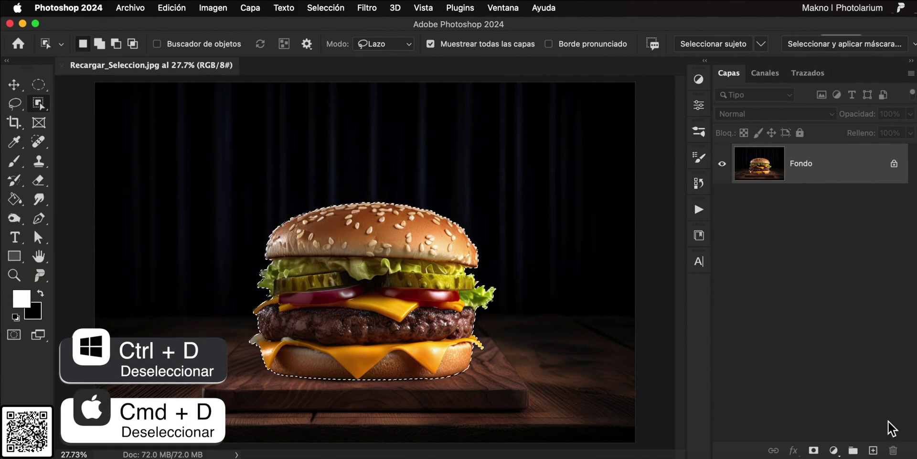
# - Deselect, move the LEBURGUER title and confetti lower, and duplicate Fondo to the top
pyautogui.hotkey('ctrl', 'd')
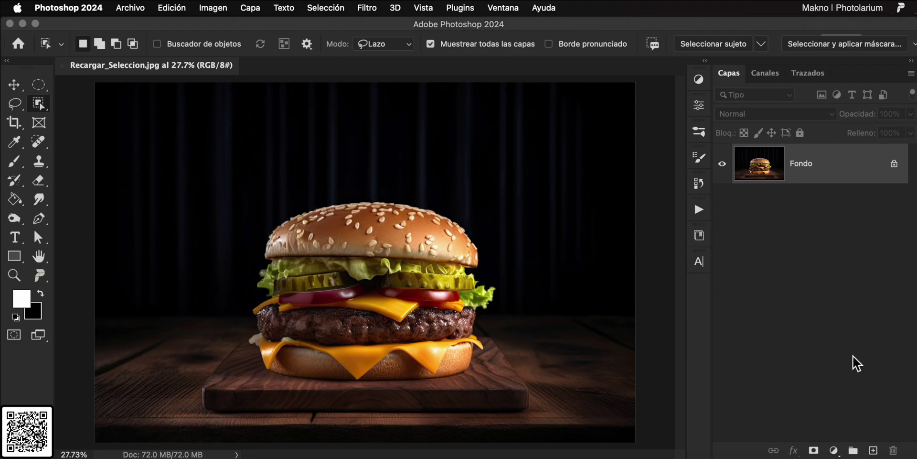
pyautogui.press('v')
pyautogui.hotkey('ctrl', 'z')
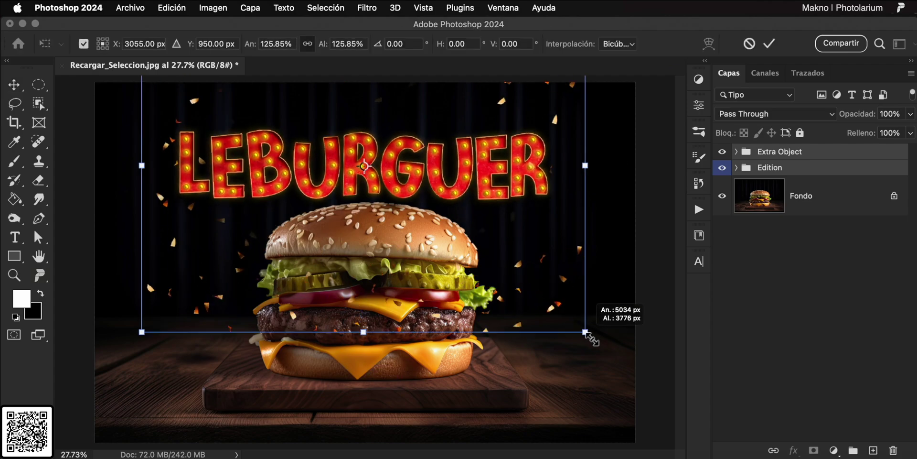
pyautogui.moveTo(474, 203); pyautogui.dragTo(474, 229)
pyautogui.click(825, 214)
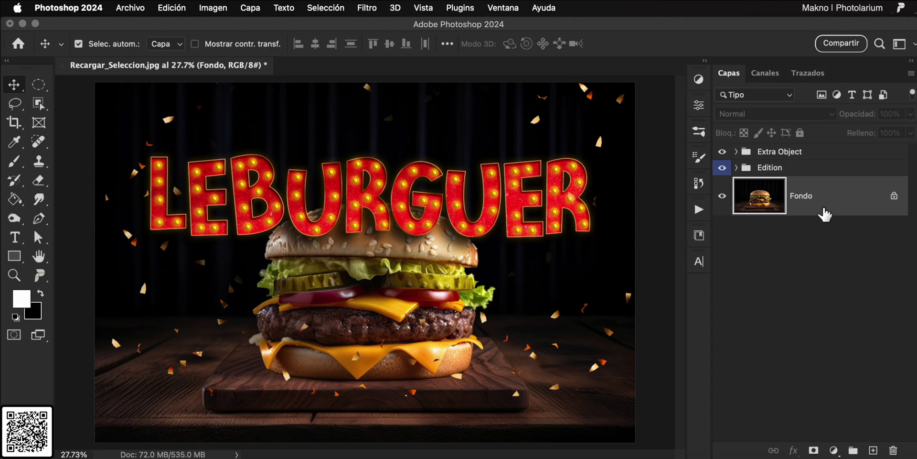
pyautogui.keyDown('alt'); pyautogui.moveTo(822, 210); pyautogui.dragTo(831, 153); pyautogui.keyUp('alt')
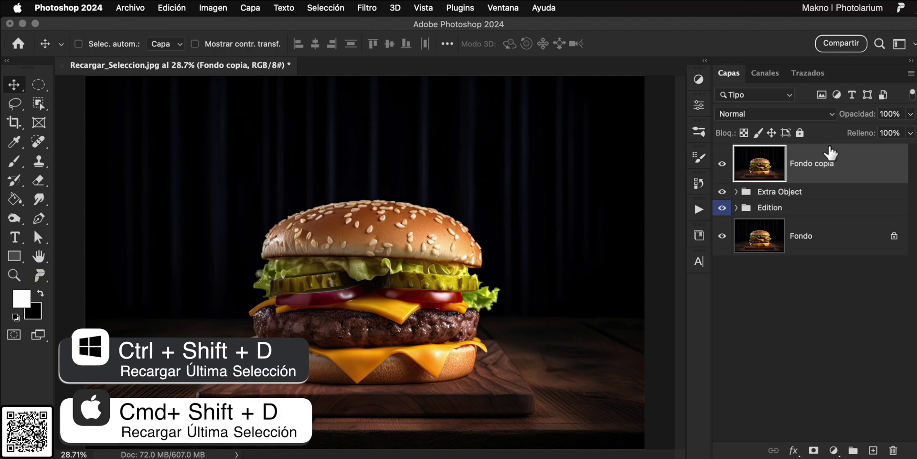
# - Reload the burger selection and add it as a layer mask on Fondo copia
pyautogui.press('super+shift+d')
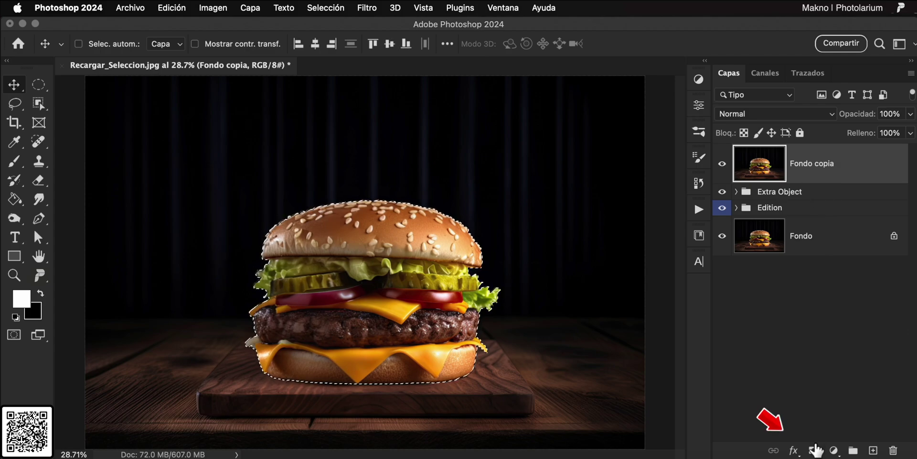
pyautogui.click(814, 450)
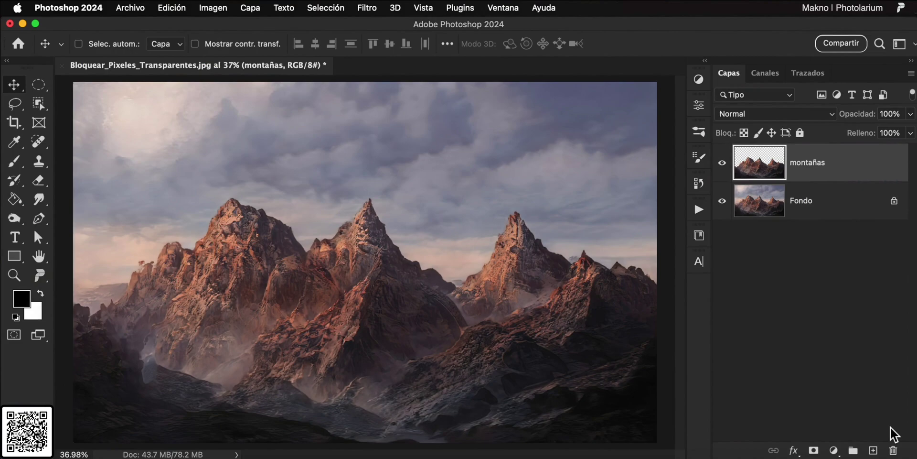
# - Set up a white Brush and lock the montañas layer's transparent pixels
pyautogui.press('b')
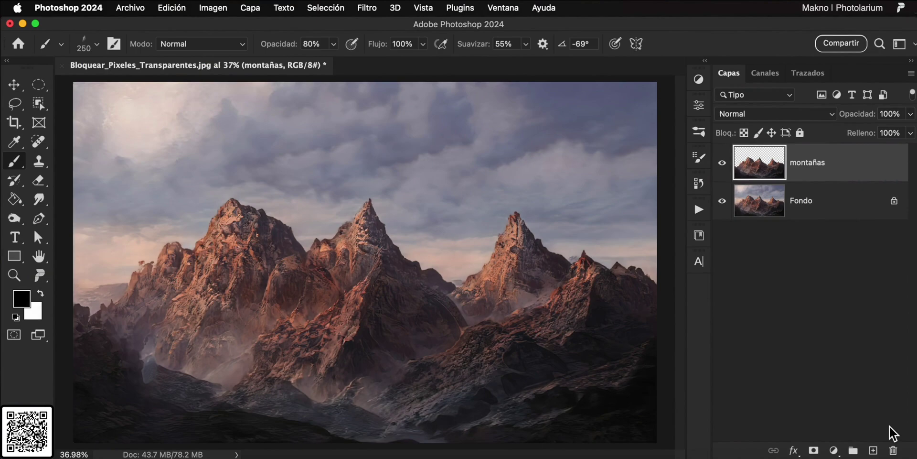
pyautogui.press('x')
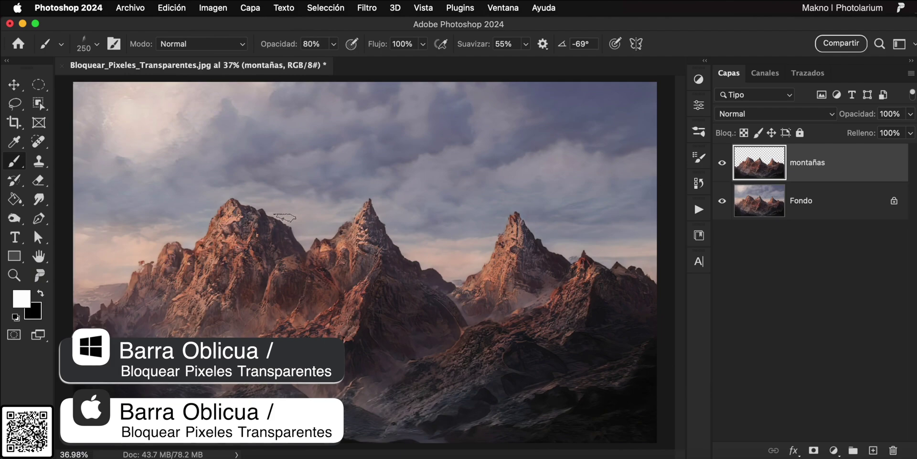
pyautogui.press('/')
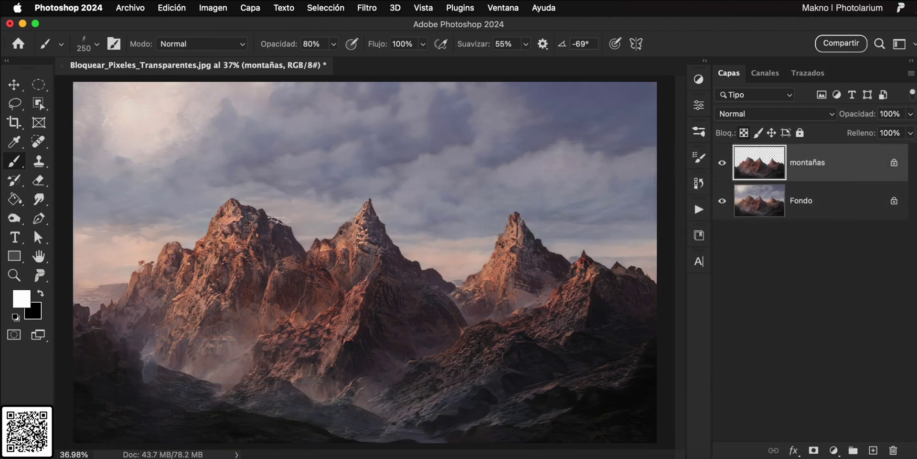
# - Paint white snow strokes over the left, middle and right mountain peaks
pyautogui.moveTo(228, 209)
pyautogui.mouseDown()
pyautogui.moveTo(206, 229)
pyautogui.moveTo(258, 212)
pyautogui.moveTo(286, 231)
pyautogui.moveTo(301, 260)
pyautogui.moveTo(241, 297)
pyautogui.mouseUp()
pyautogui.moveTo(369, 203)
pyautogui.mouseDown()
pyautogui.moveTo(383, 234)
pyautogui.moveTo(439, 279)
pyautogui.mouseUp()
pyautogui.moveTo(382, 260); pyautogui.dragTo(373, 294)
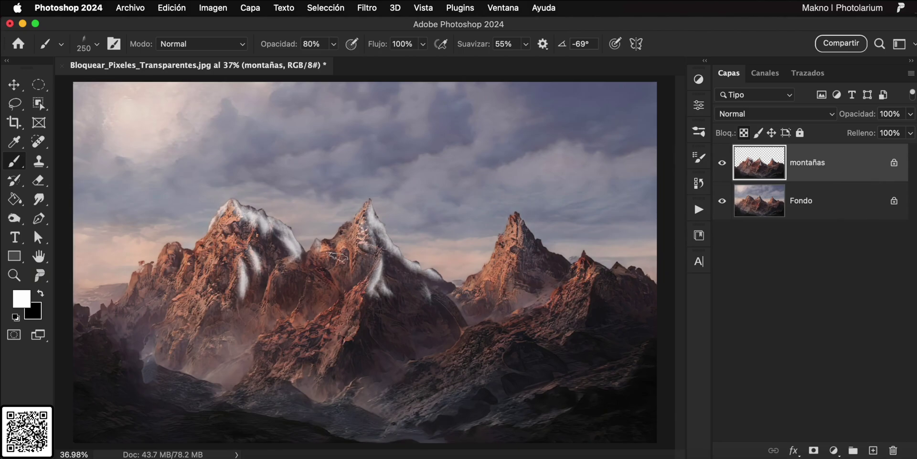
pyautogui.moveTo(515, 215)
pyautogui.mouseDown()
pyautogui.moveTo(568, 265)
pyautogui.moveTo(528, 245)
pyautogui.mouseUp()
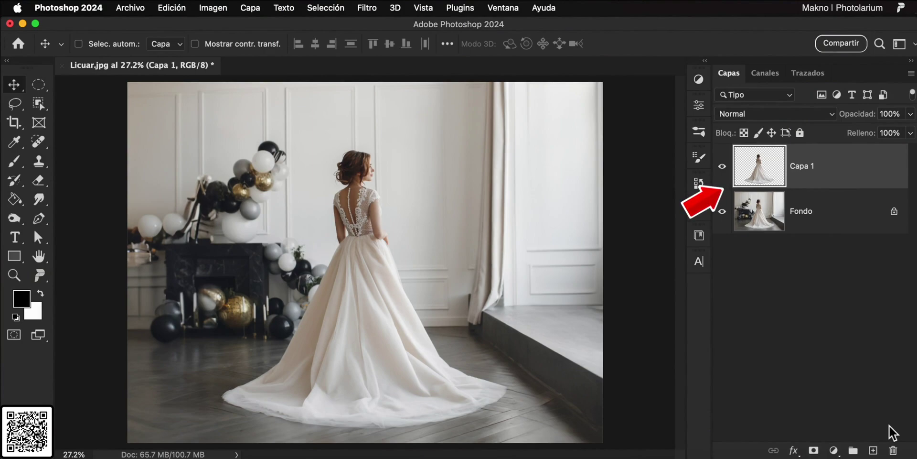
# - Open the Liquify filter on Capa 1
pyautogui.click(367, 7)
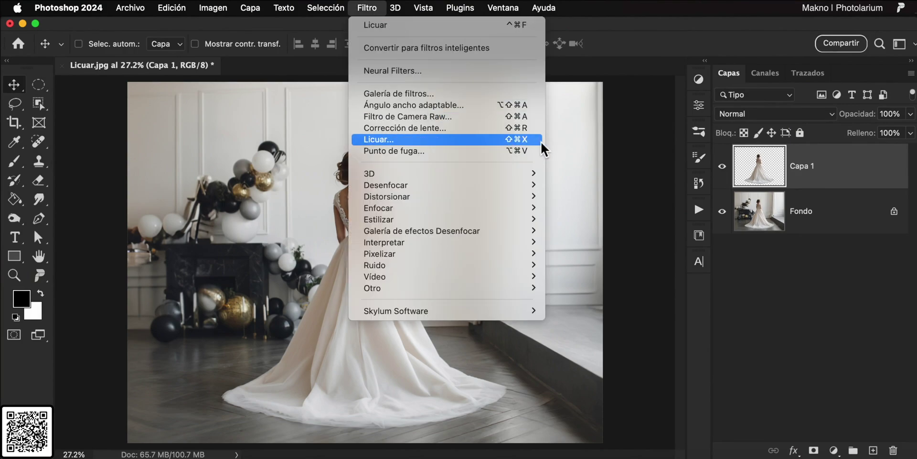
pyautogui.click(879, 418)
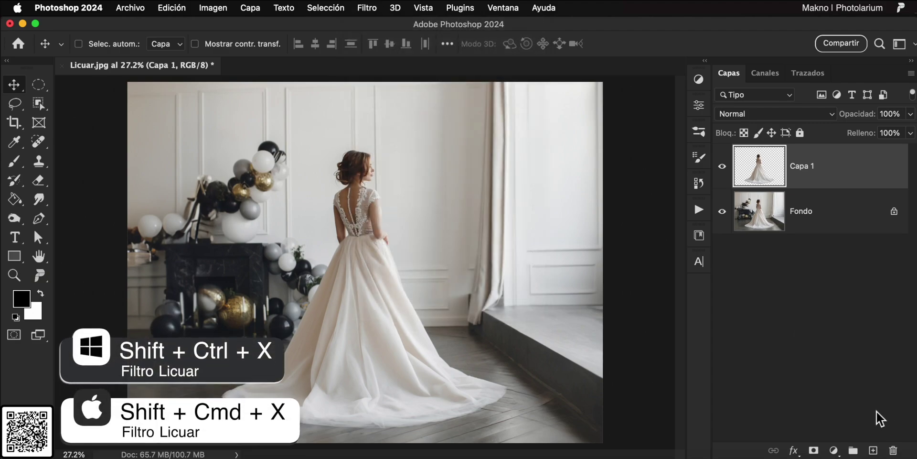
pyautogui.press('shift+super+x')
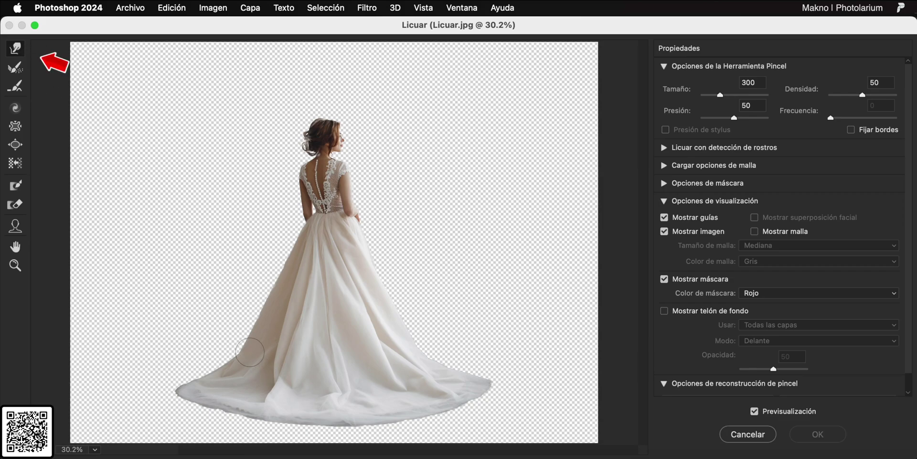
# - Forward Warp the bride's skirt outward on the left and right sides
pyautogui.press(']')
pyautogui.press(']')
pyautogui.press(']')
pyautogui.moveTo(249, 315); pyautogui.dragTo(225, 311)
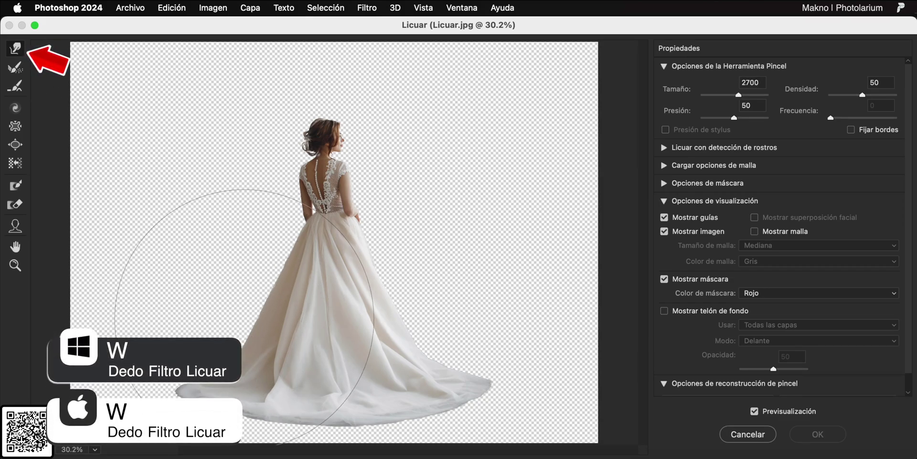
pyautogui.press('[')
pyautogui.press('[')
pyautogui.moveTo(404, 340); pyautogui.dragTo(409, 204)
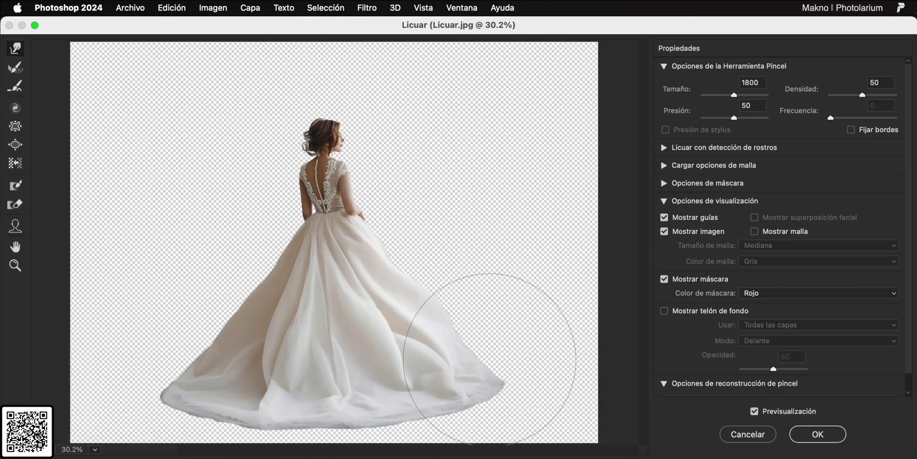
# - Reduce the warp brush size from 1900 down to 800
pyautogui.press('[')
pyautogui.press('[')
pyautogui.press(']')
pyautogui.press(']')
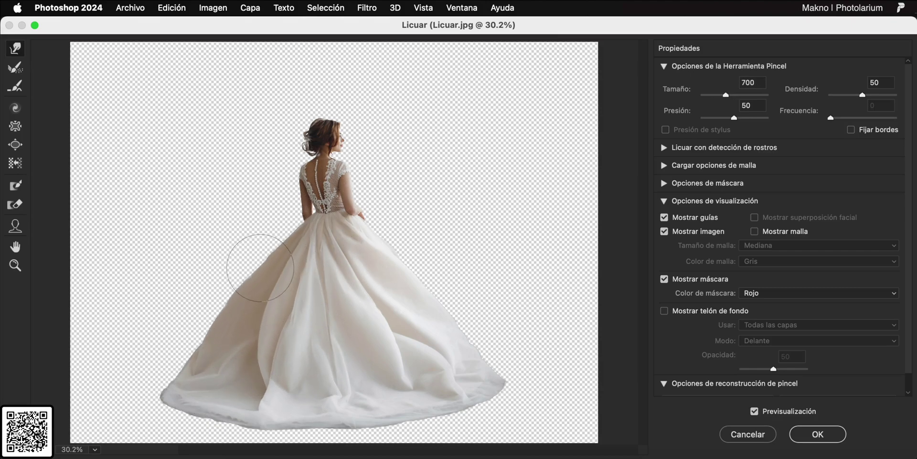
pyautogui.press('[')
pyautogui.press('[')
pyautogui.press('[')
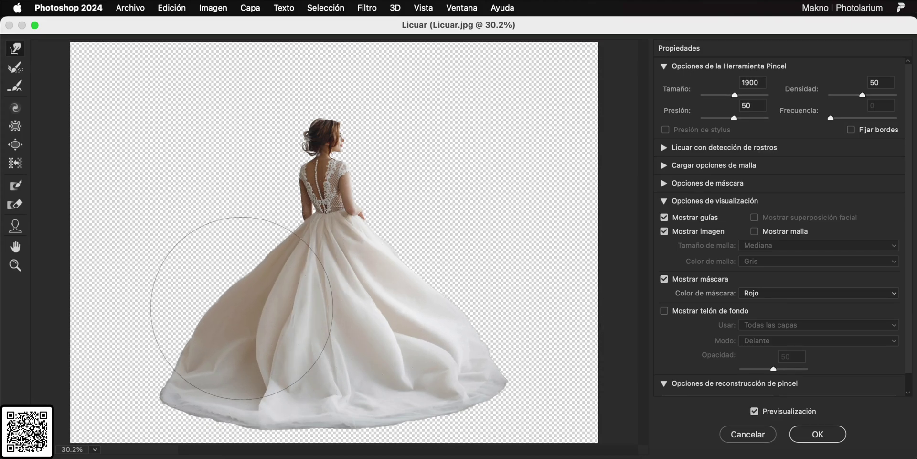
pyautogui.press('[')
pyautogui.press('[')
pyautogui.press('[')
pyautogui.press('[')
pyautogui.press('[')
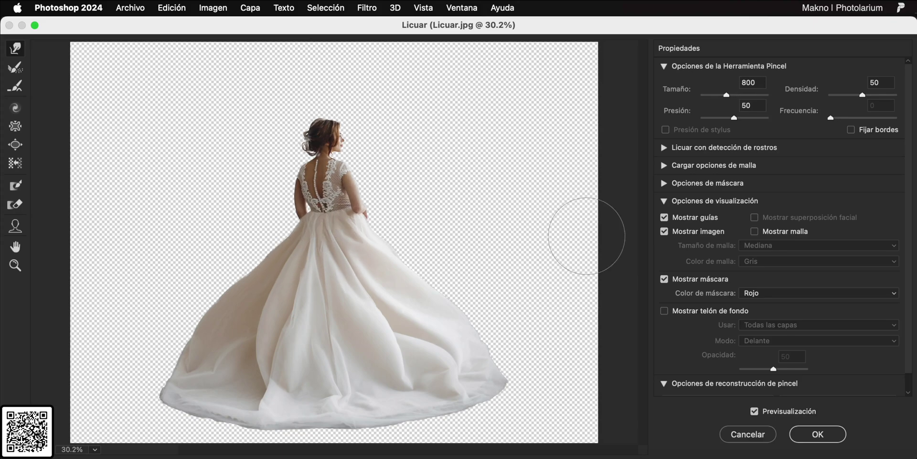
pyautogui.scroll(-1, 828, 314)
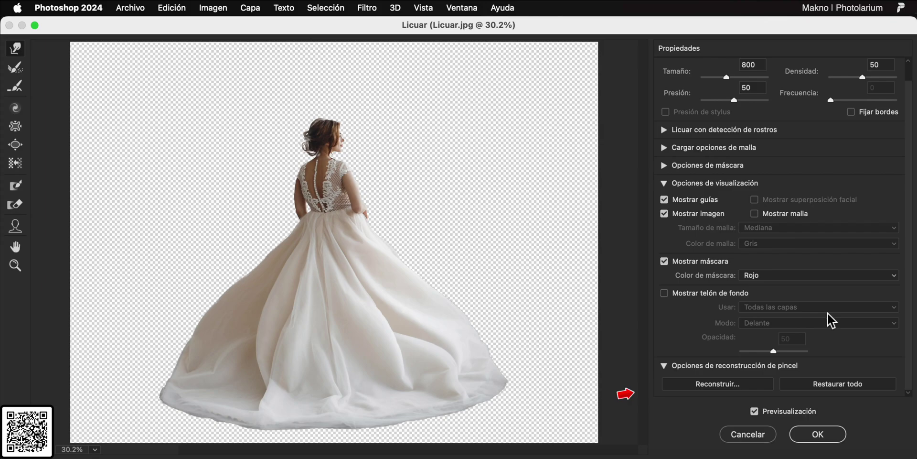
# - Partly reconstruct the skirt warp with a Reconstruct amount of 4
pyautogui.click(742, 384)
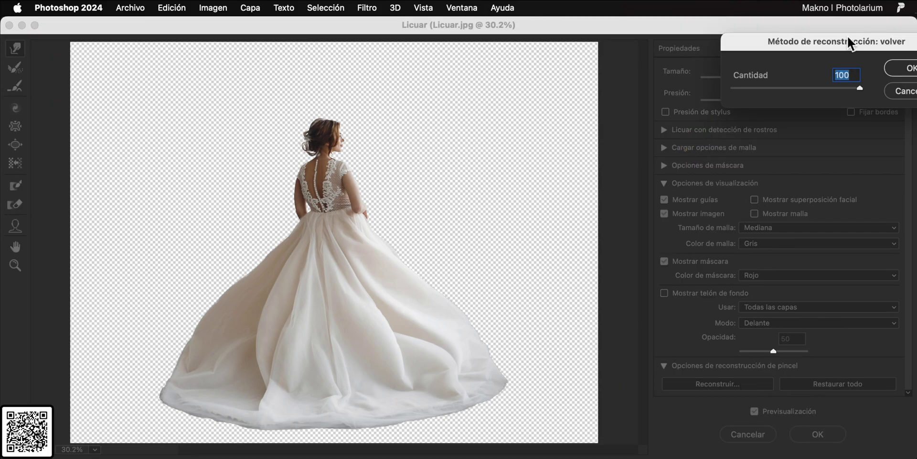
pyautogui.moveTo(847, 35); pyautogui.dragTo(622, 42)
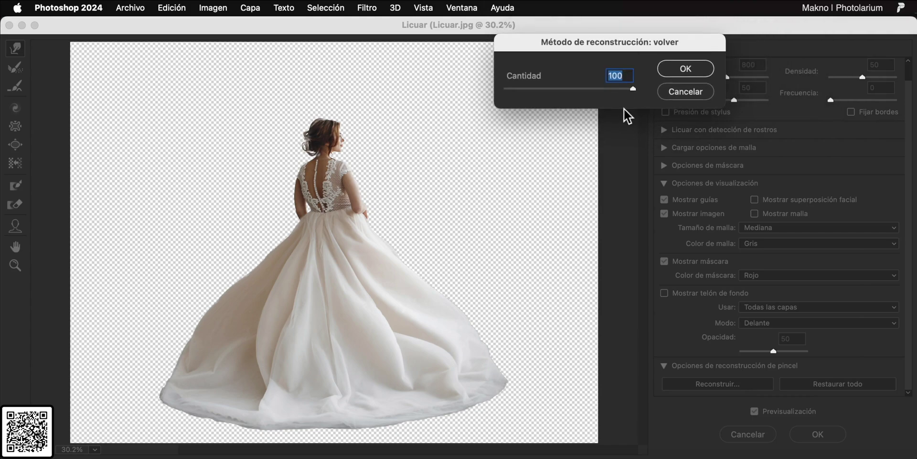
pyautogui.moveTo(633, 89)
pyautogui.mouseDown()
pyautogui.moveTo(509, 83)
pyautogui.moveTo(645, 93)
pyautogui.mouseUp()
pyautogui.click(679, 92)
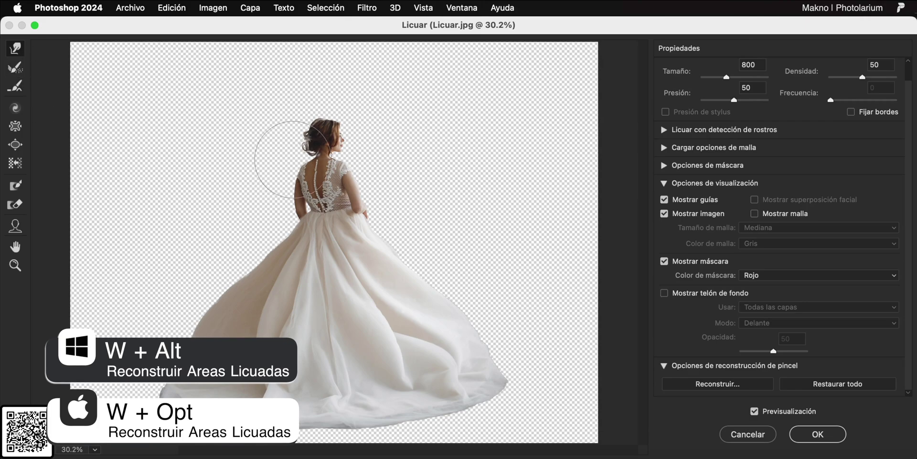
# - With a 300 brush, restore the original shape at the bride's waist and arm
pyautogui.press('[')
pyautogui.press('[')
pyautogui.press('[')
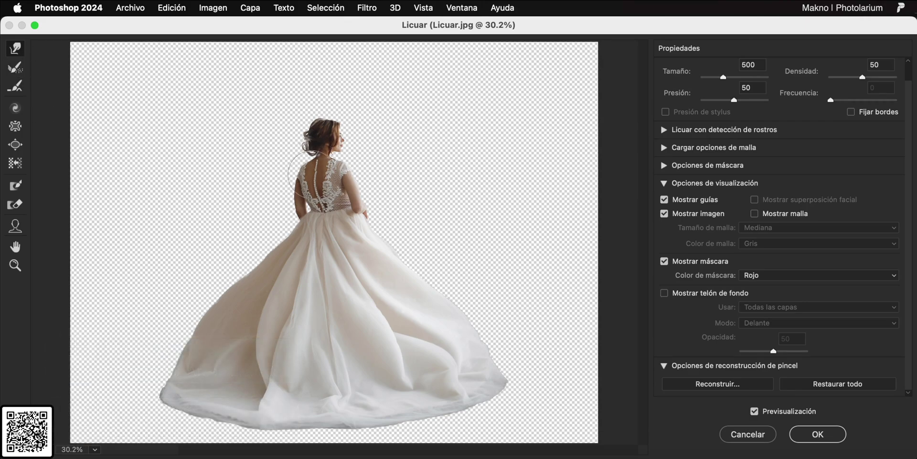
pyautogui.press('[')
pyautogui.press('[')
pyautogui.press('alt')
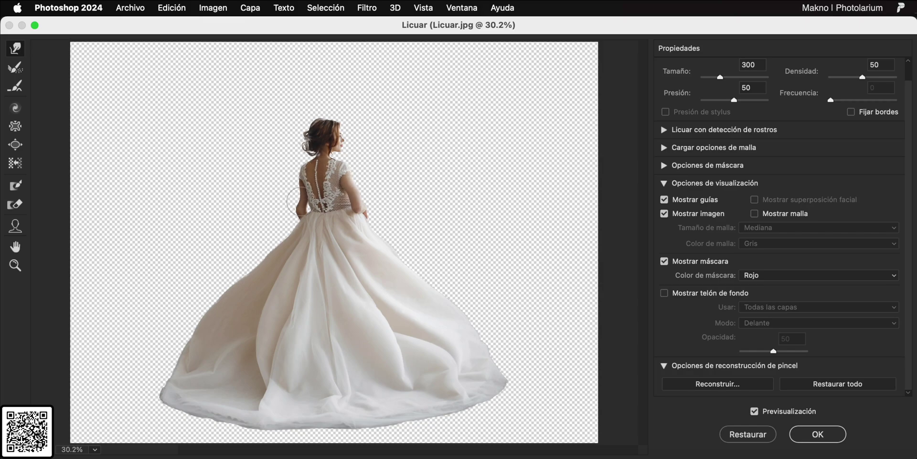
pyautogui.moveTo(345, 197); pyautogui.dragTo(325, 213)
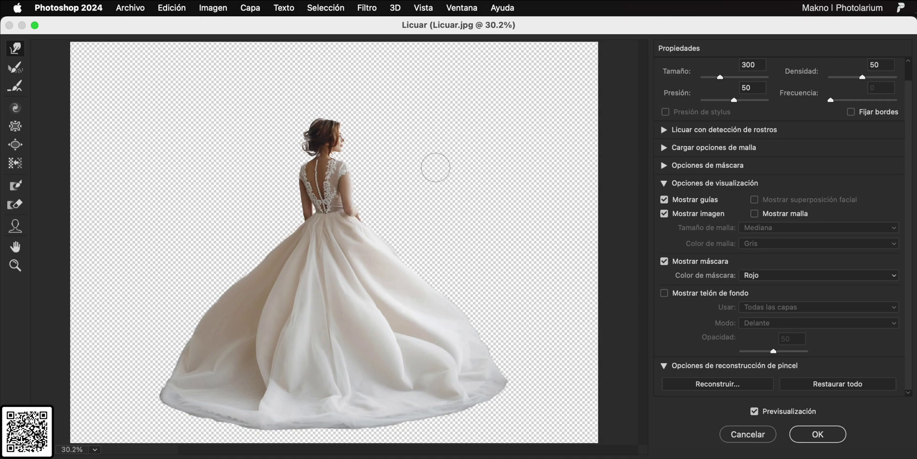
# - Apply the Liquify and toggle Capa 1's visibility to compare before and after
pyautogui.click(819, 434)
pyautogui.click(723, 166)
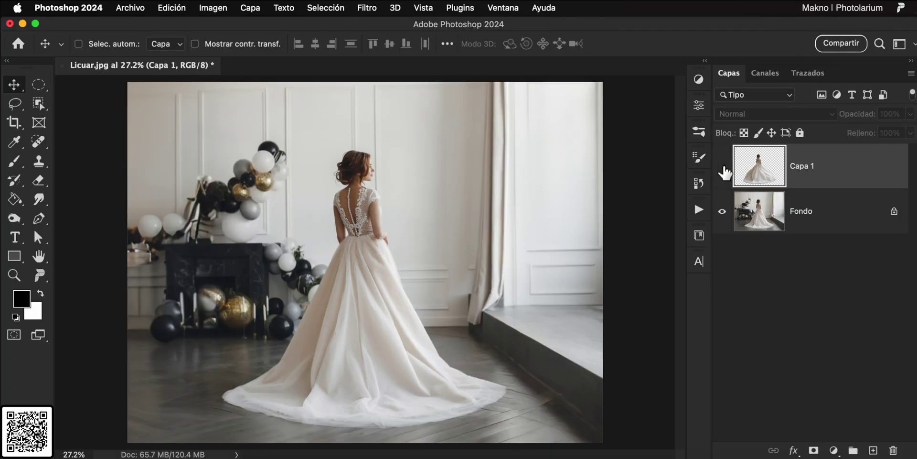
pyautogui.click(723, 169)
pyautogui.click(724, 168)
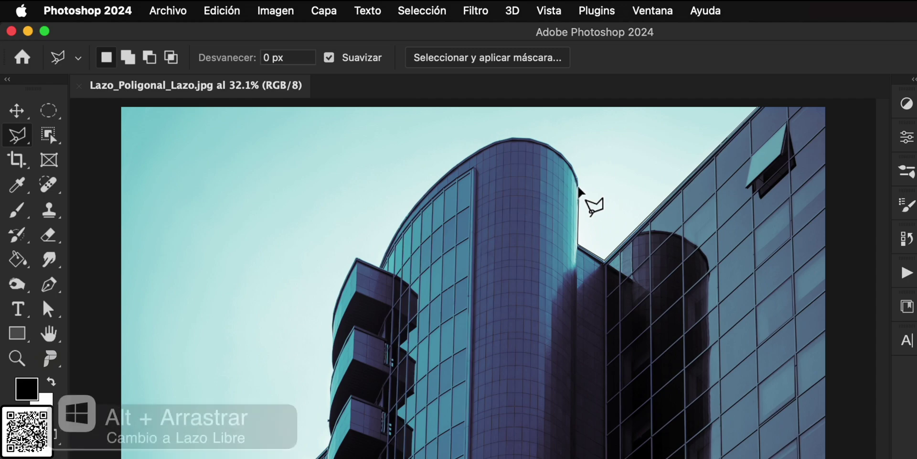
# - Trace the building's curved edge with a Polygonal Lasso point and an Alt-drag freehand stretch
pyautogui.click(579, 187)
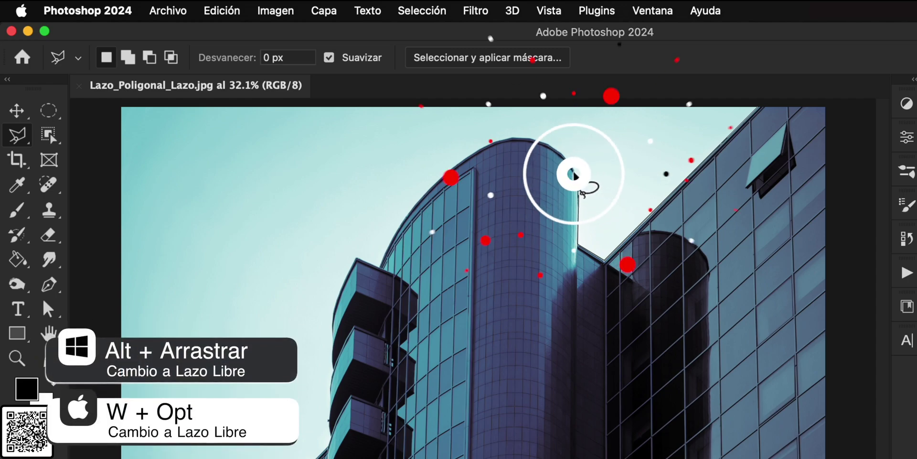
pyautogui.moveTo(578, 187)
pyautogui.mouseDown()
pyautogui.moveTo(537, 141)
pyautogui.moveTo(488, 149)
pyautogui.moveTo(425, 195)
pyautogui.moveTo(380, 268)
pyautogui.mouseUp()
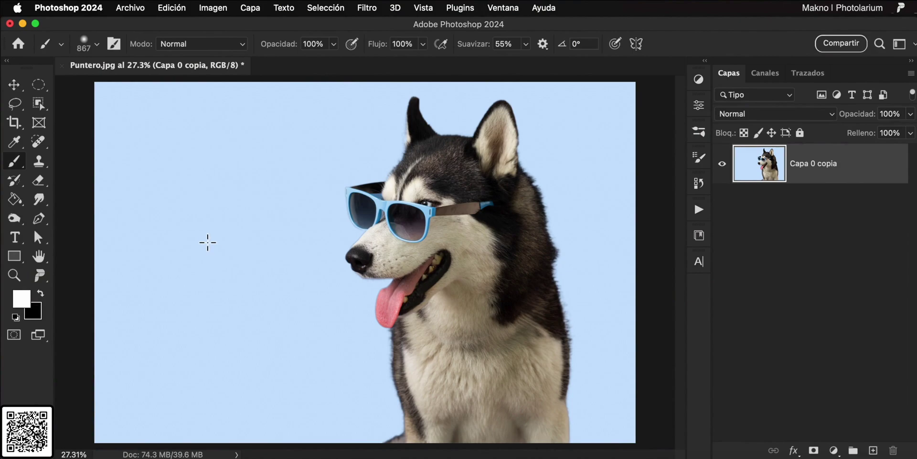
# - Cycle through Clone Stamp, Brush and Eraser, using Caps Lock to switch brush cursor display
pyautogui.click(39, 161)
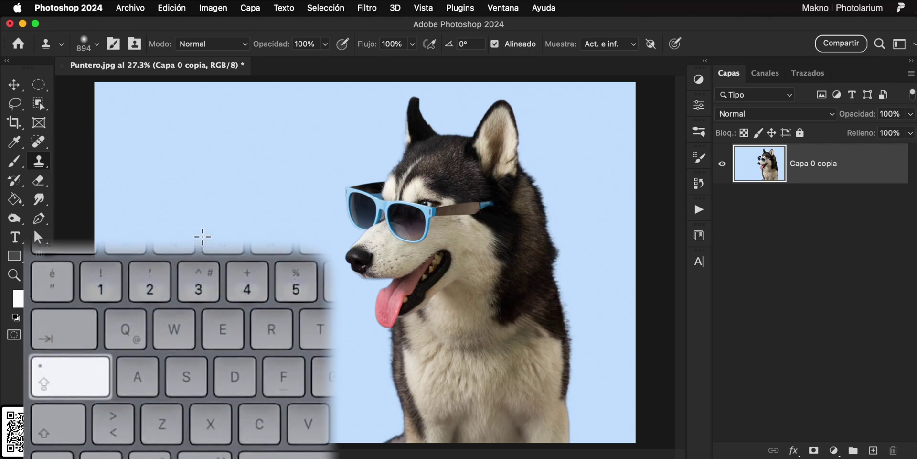
pyautogui.press('capslock')
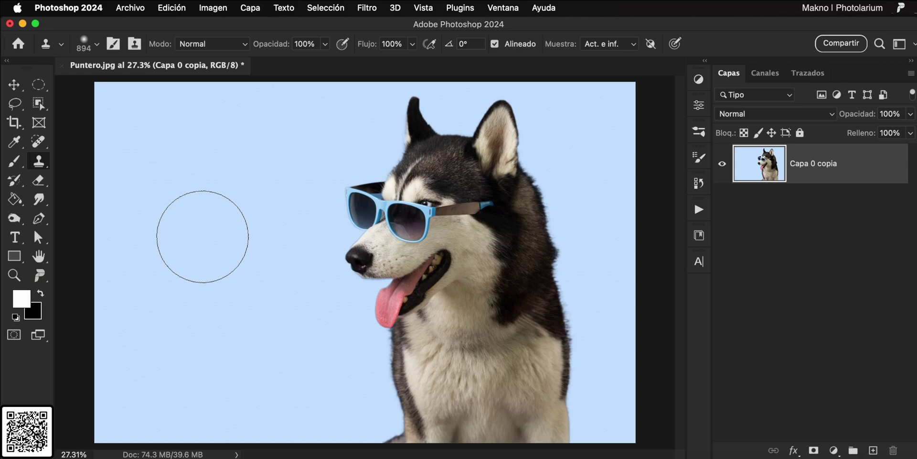
pyautogui.press('capslock')
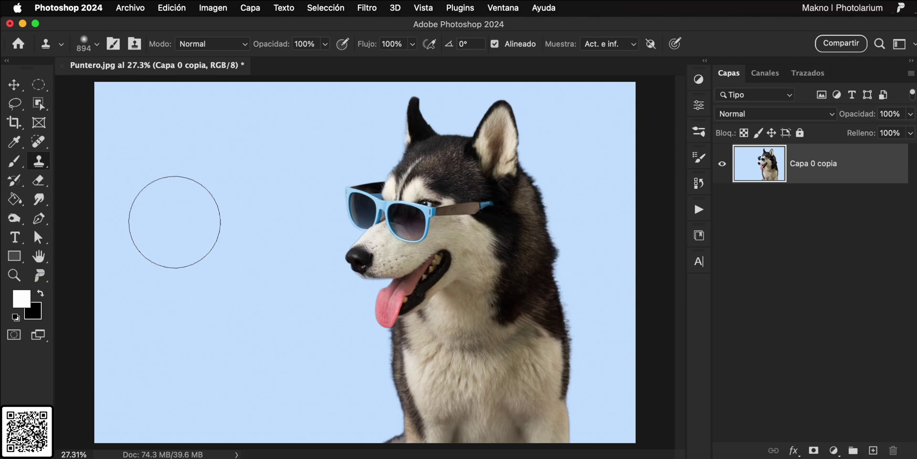
pyautogui.click(19, 165)
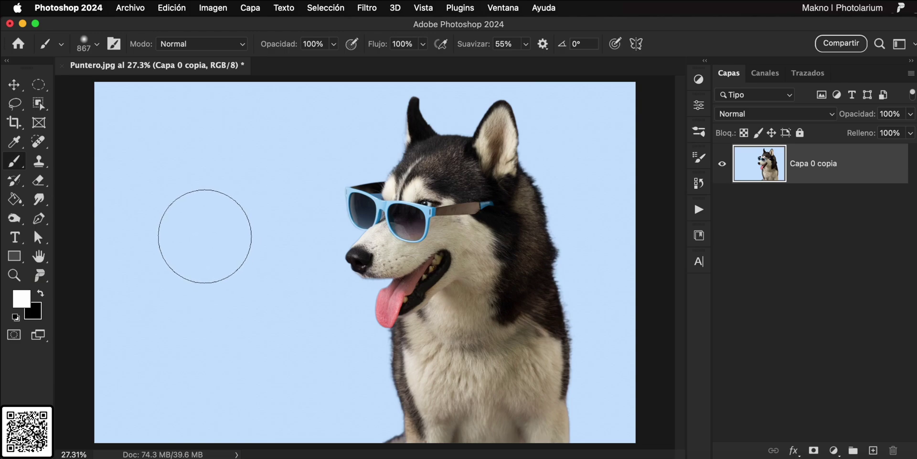
pyautogui.press('capslock')
pyautogui.press('capslock')
pyautogui.click(38, 180)
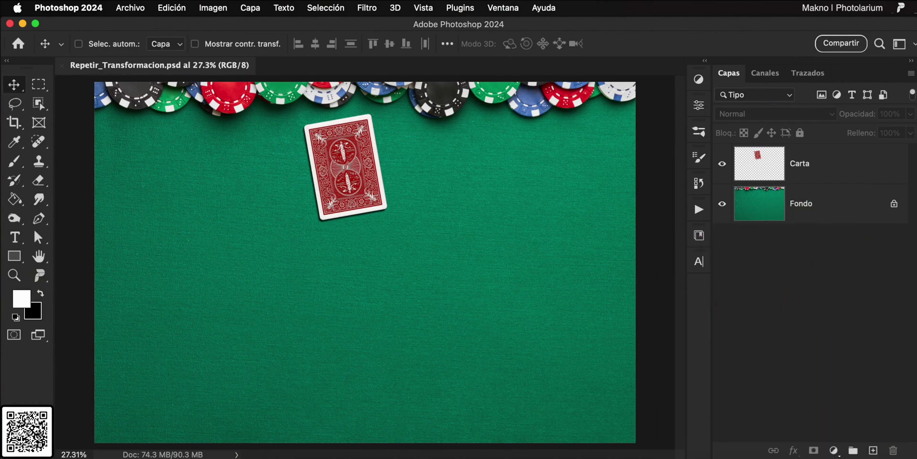
# - Free Transform the Carta layer with its pivot below the card and rotate it 10°
pyautogui.click(866, 182)
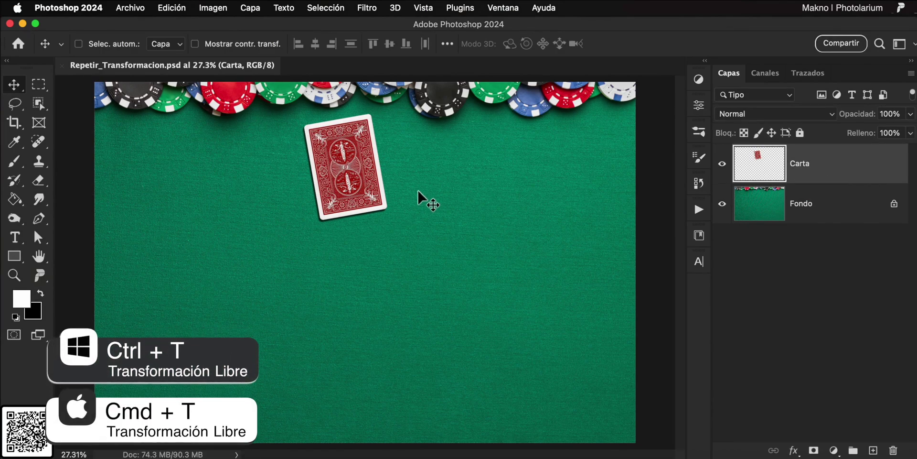
pyautogui.hotkey('ctrl', 't')
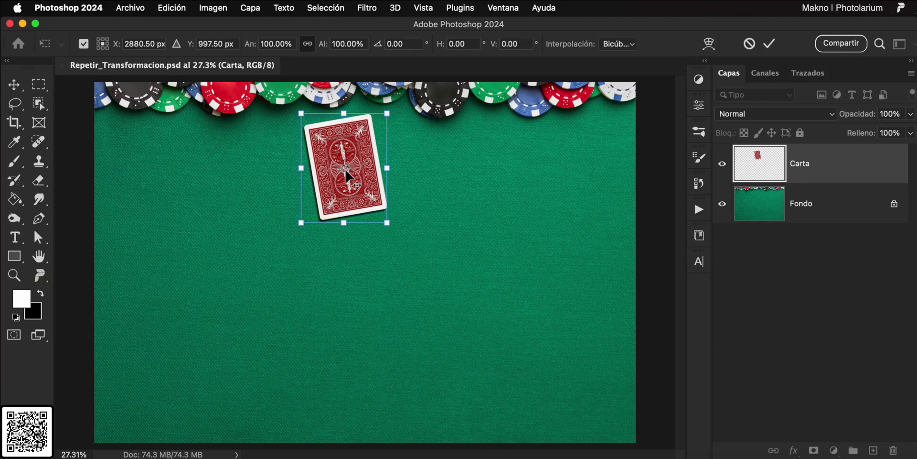
pyautogui.moveTo(346, 172)
pyautogui.mouseDown()
pyautogui.moveTo(348, 319)
pyautogui.moveTo(351, 292)
pyautogui.mouseUp()
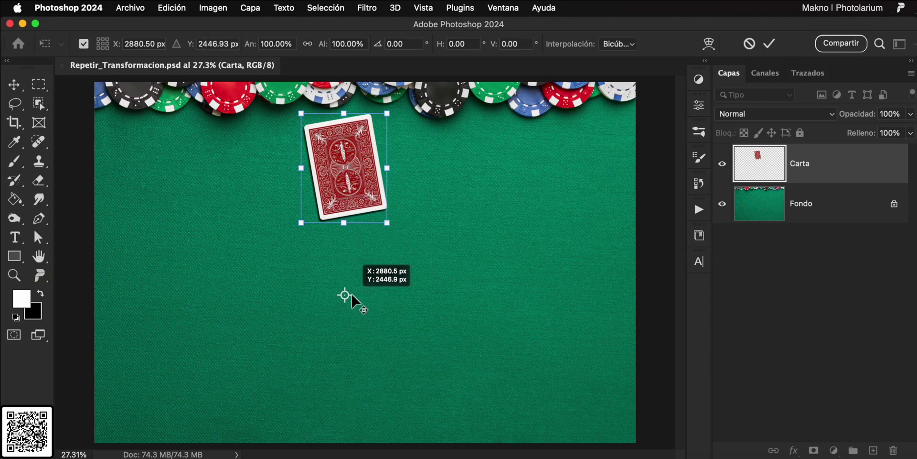
pyautogui.click(410, 48)
pyautogui.write('1')
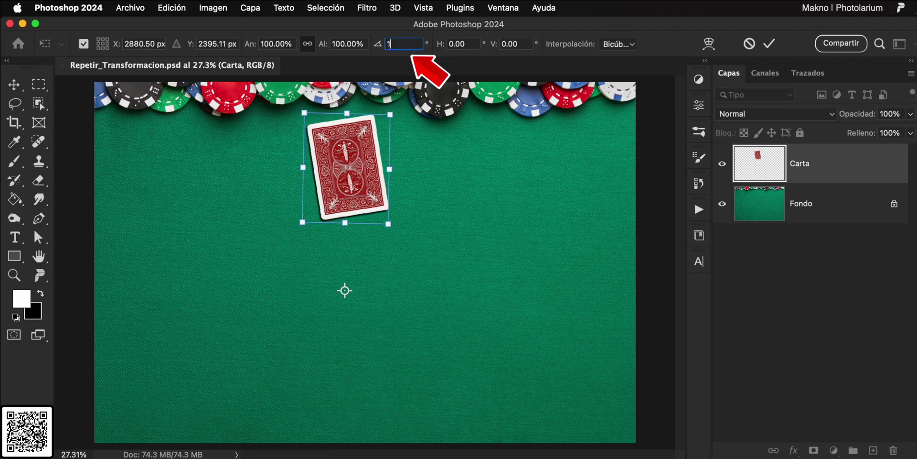
pyautogui.write('0')
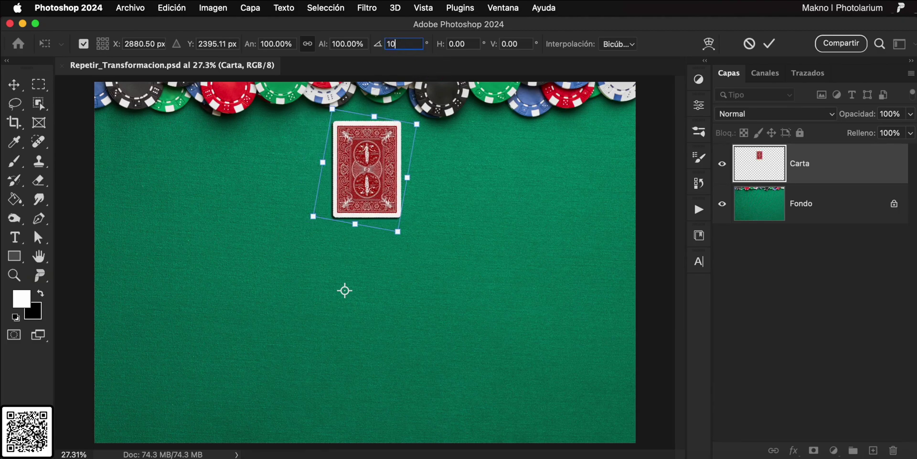
pyautogui.press('Return')
pyautogui.press('Return')
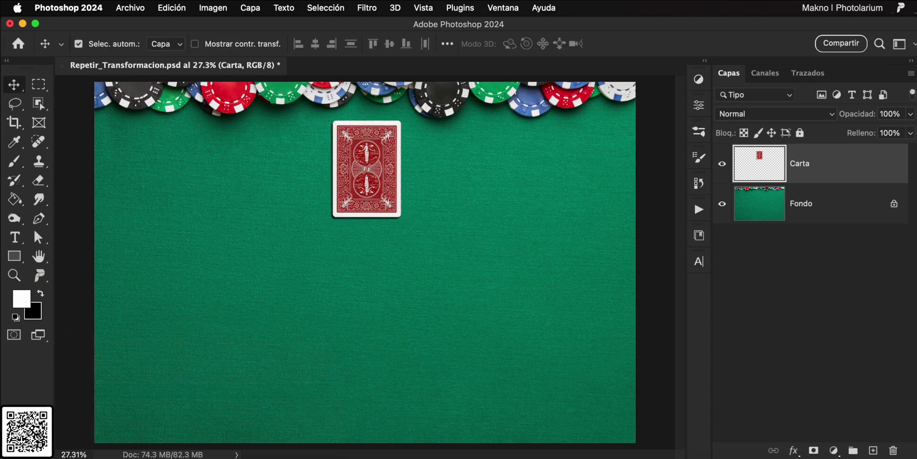
# - Repeat the duplicate-and-rotate transform until the cards nearly close the ring, up to Carta copia 30
pyautogui.press('super+alt+shift+t')
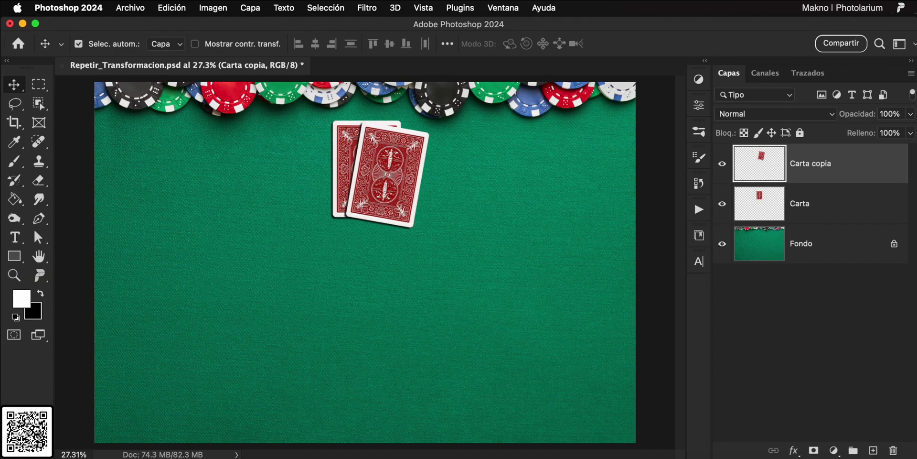
pyautogui.press('super+alt+shift+t')
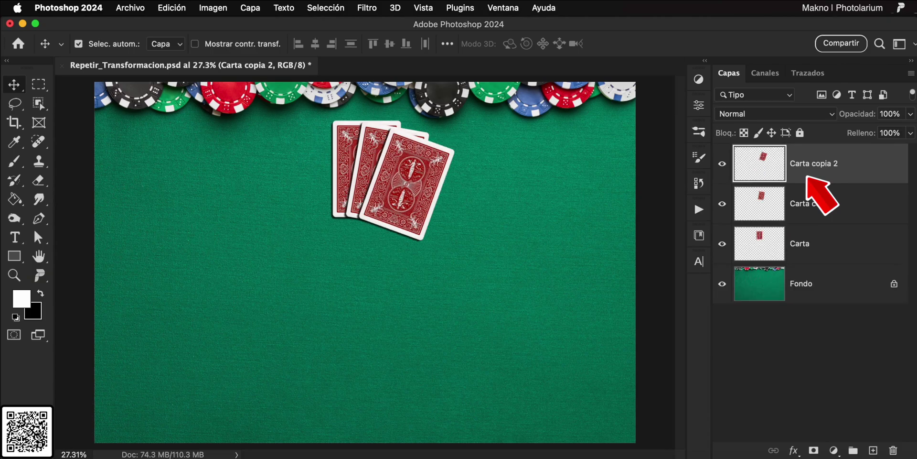
pyautogui.press('super+alt+shift+t')
pyautogui.press('super+alt+shift+t')
pyautogui.press('super+alt+shift+t')
pyautogui.press('super+alt+shift+t')
pyautogui.press('super+alt+shift+t')
pyautogui.press('super+alt+shift+t')
pyautogui.press('super+alt+shift+t')
pyautogui.press('super+alt+shift+t')
pyautogui.press('super+alt+shift+t')
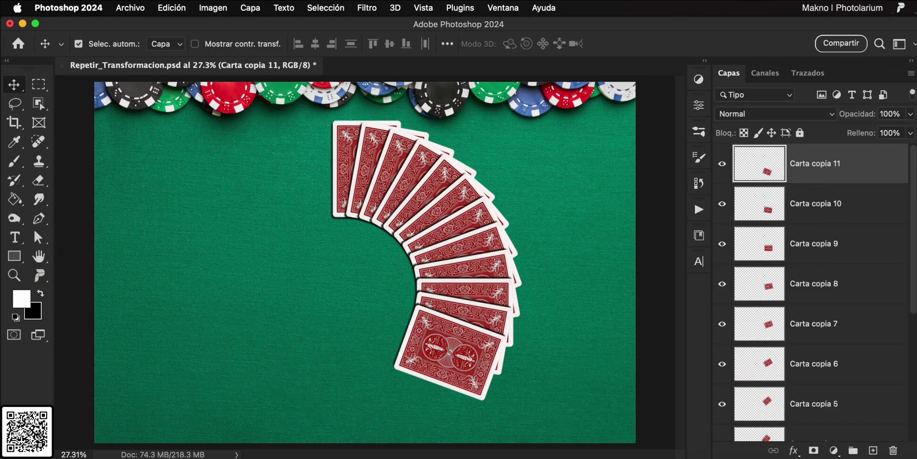
pyautogui.press('super+alt+shift+t')
pyautogui.press('super+alt+shift+t')
pyautogui.press('super+alt+shift+t')
pyautogui.press('super+alt+shift+t')
pyautogui.press('super+alt+shift+t')
pyautogui.press('super+alt+shift+t')
pyautogui.press('super+alt+shift+t')
pyautogui.press('super+alt+shift+t')
pyautogui.press('super+alt+shift+t')
pyautogui.press('super+alt+shift+t')
pyautogui.press('super+alt+shift+t')
pyautogui.press('super+alt+shift+t')
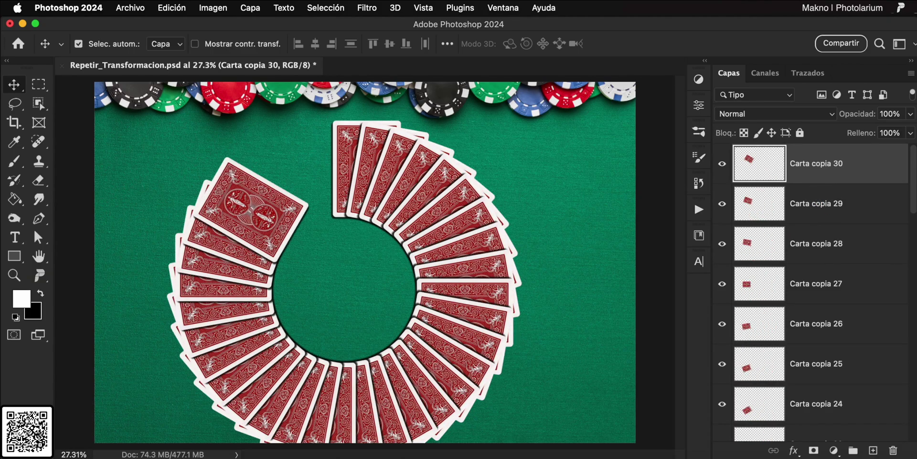
pyautogui.press('super+alt+shift+t')
pyautogui.press('super+alt+shift+t')
pyautogui.press('super+alt+shift+t')
pyautogui.press('super+alt+shift+t')
pyautogui.press('super+alt+shift+t')
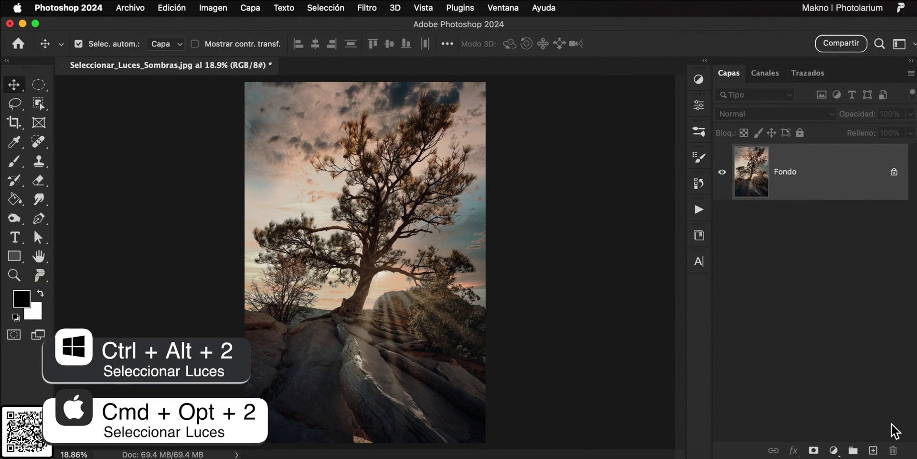
# - Load the highlights selection with Cmd+Opt+2 and add an Equilibrio de color adjustment layer masked to it
pyautogui.press('super+alt+2')
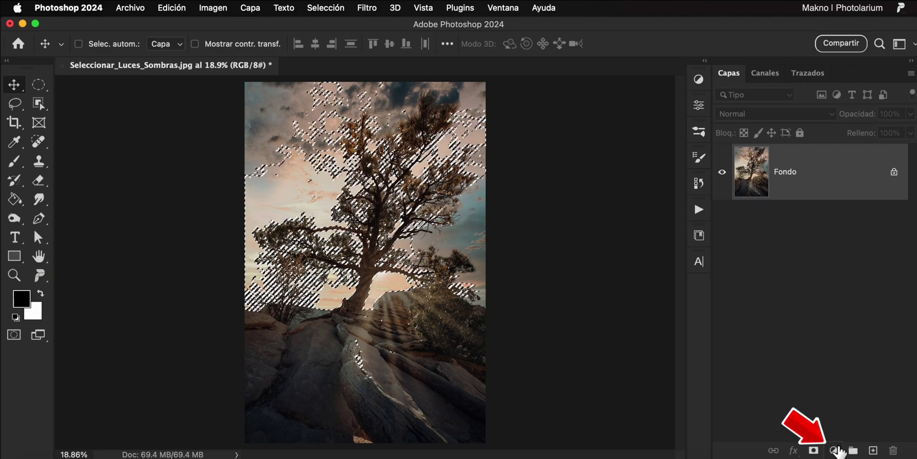
pyautogui.click(835, 450)
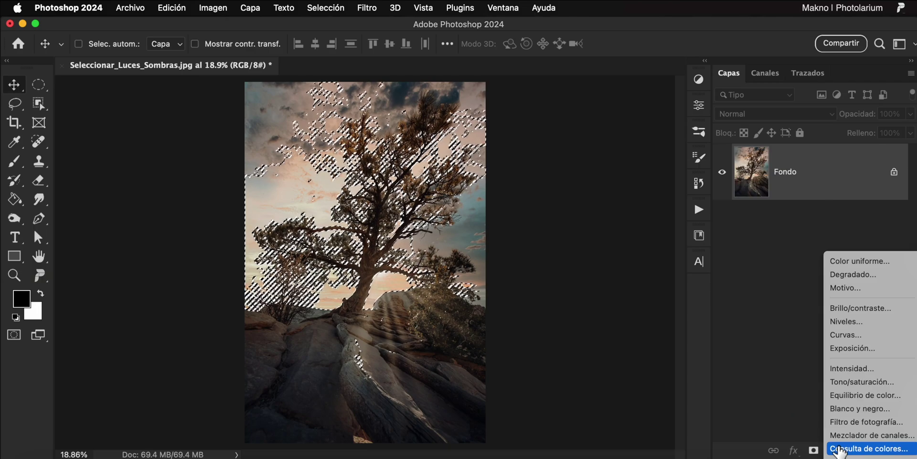
pyautogui.click(860, 395)
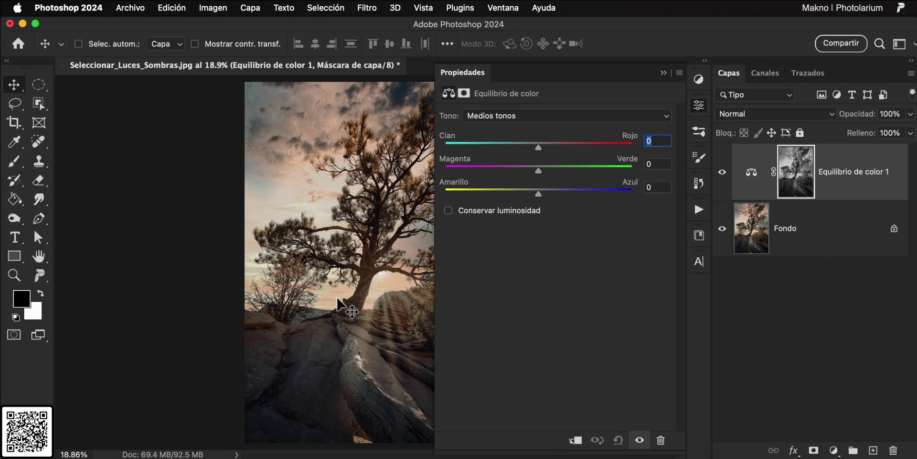
# - Set Cian–Rojo to +72 and Amarillo–Azul to -68, then view the layer mask on its own
pyautogui.scroll(3, 338, 304)
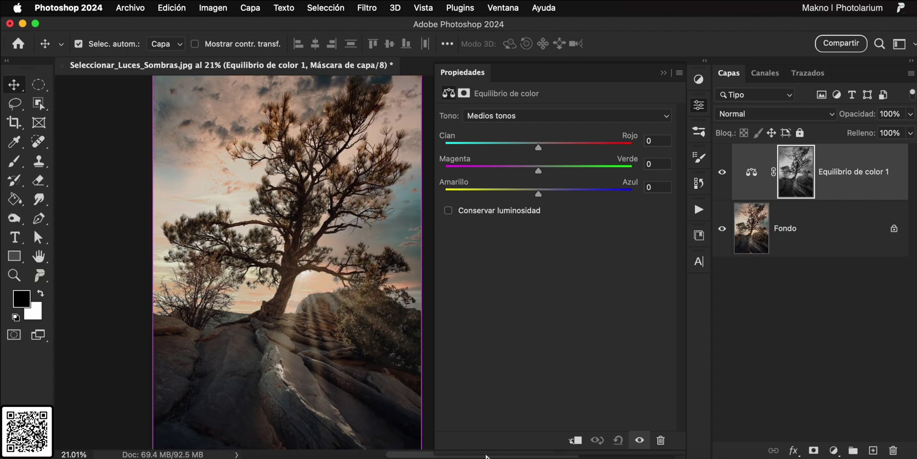
pyautogui.hscroll(3, 486, 456)
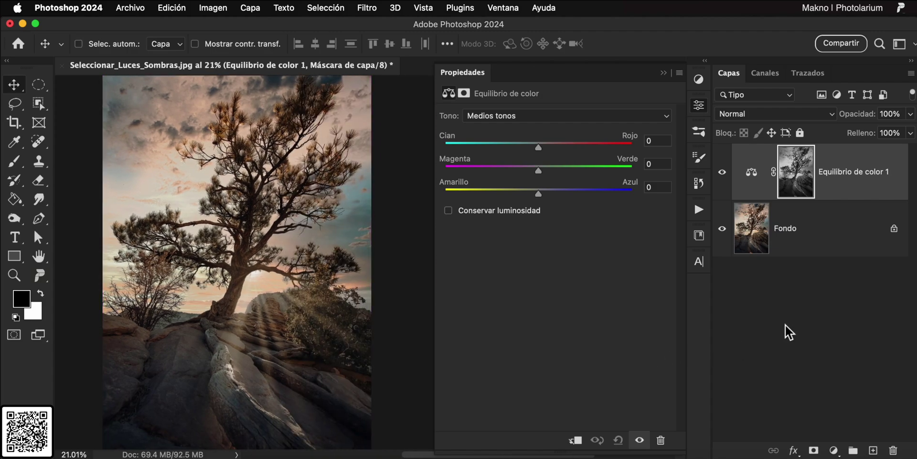
pyautogui.moveTo(539, 192); pyautogui.dragTo(475, 191)
pyautogui.moveTo(539, 146); pyautogui.dragTo(605, 154)
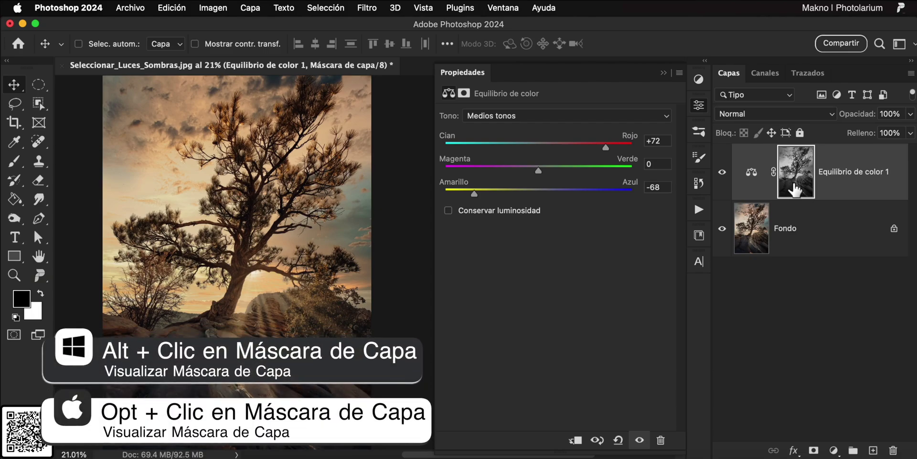
pyautogui.click(794, 189)
pyautogui.keyDown('alt'); pyautogui.click(792, 189); pyautogui.keyUp('alt')
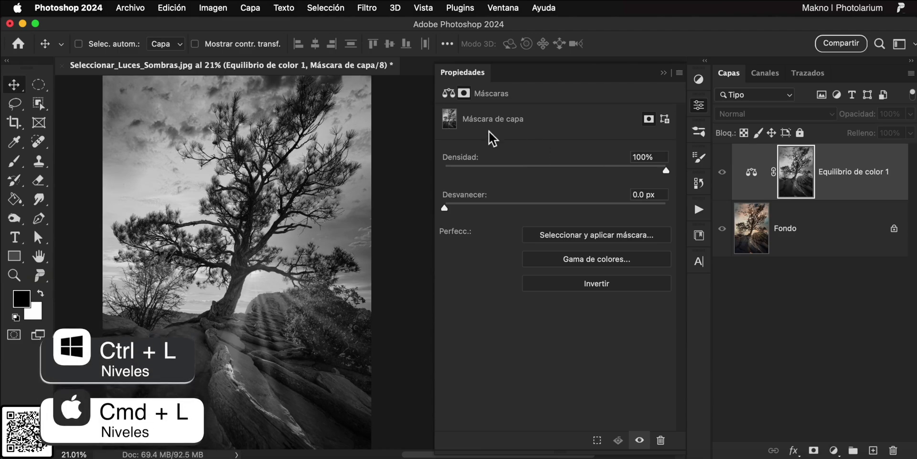
# - Apply Levels 41 / 0.75 / 235 to the highlight mask for more contrast
pyautogui.click(218, 8)
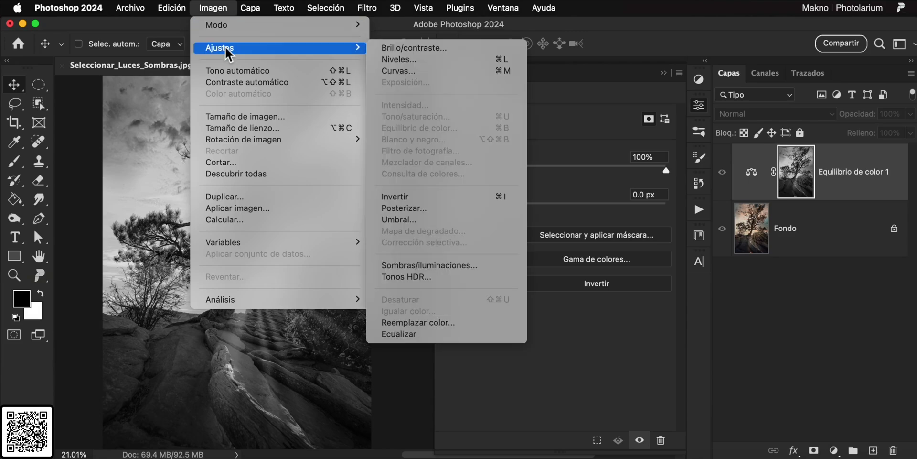
pyautogui.click(402, 57)
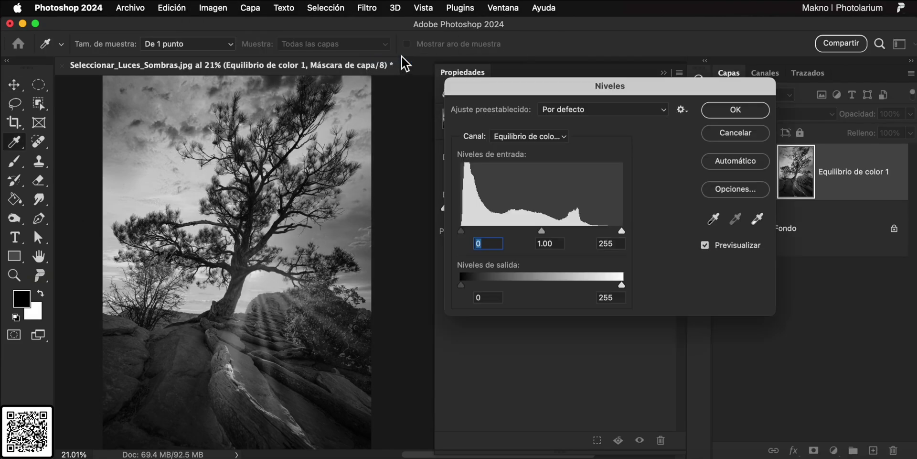
pyautogui.moveTo(621, 231); pyautogui.dragTo(610, 231)
pyautogui.moveTo(461, 231); pyautogui.dragTo(487, 231)
pyautogui.moveTo(548, 231); pyautogui.dragTo(559, 231)
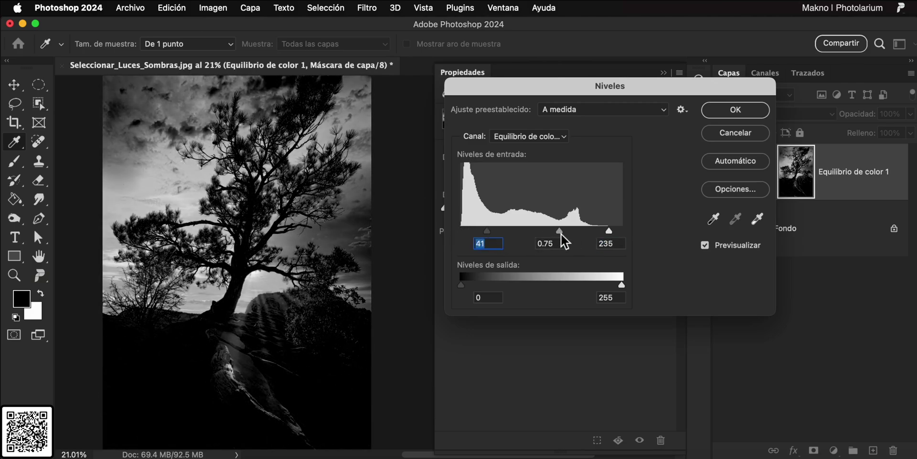
pyautogui.click(735, 111)
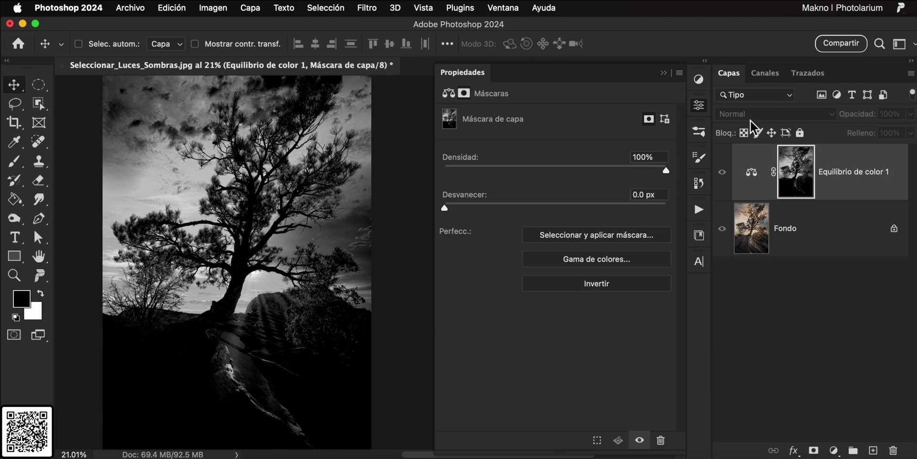
# - Push the colour balance to +88 red and -91 yellow, toggling it to compare
pyautogui.click(752, 174)
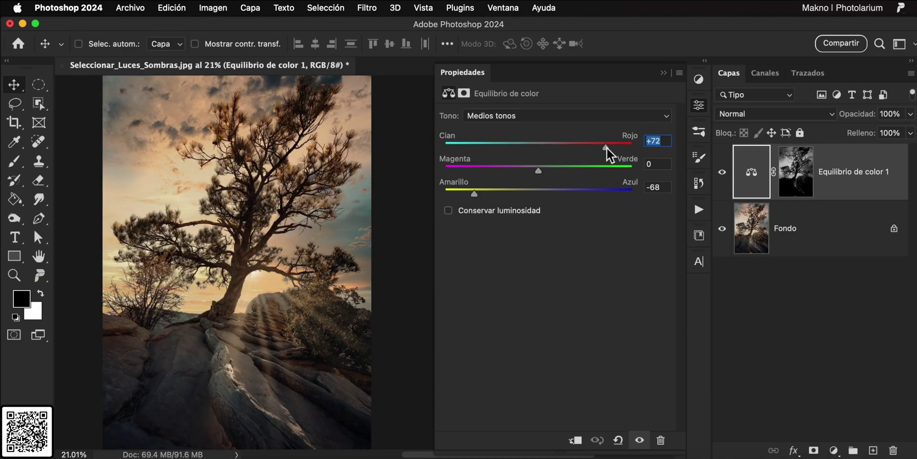
pyautogui.moveTo(606, 147); pyautogui.dragTo(613, 147)
pyautogui.moveTo(473, 194); pyautogui.dragTo(454, 194)
pyautogui.click(724, 174)
pyautogui.click(723, 175)
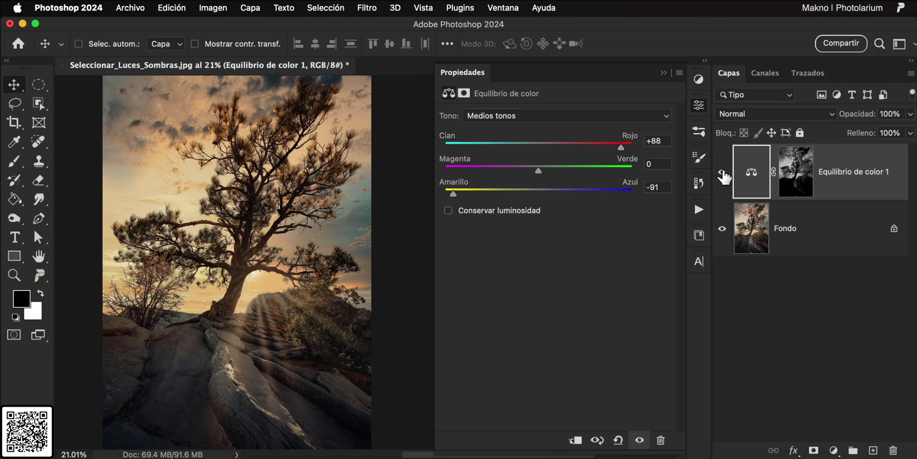
# - Invert the mask to target the shadows and set Cian–Rojo -35, Amarillo–Azul +34
pyautogui.click(796, 186)
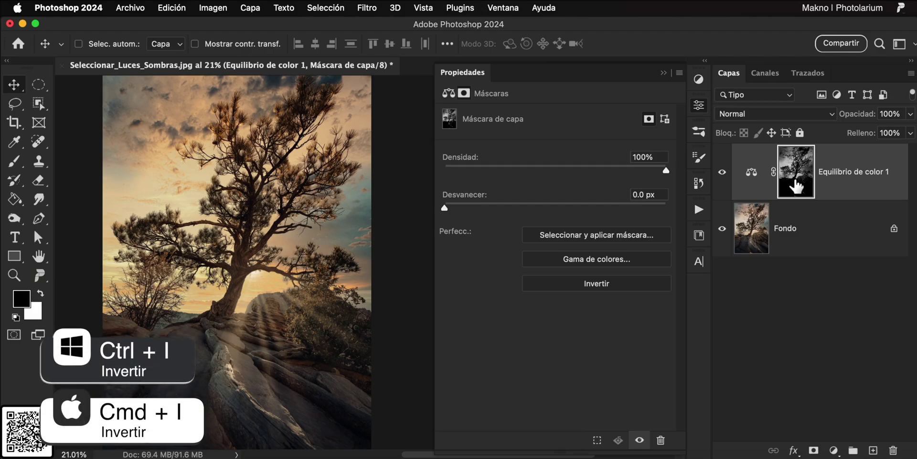
pyautogui.press('super+i')
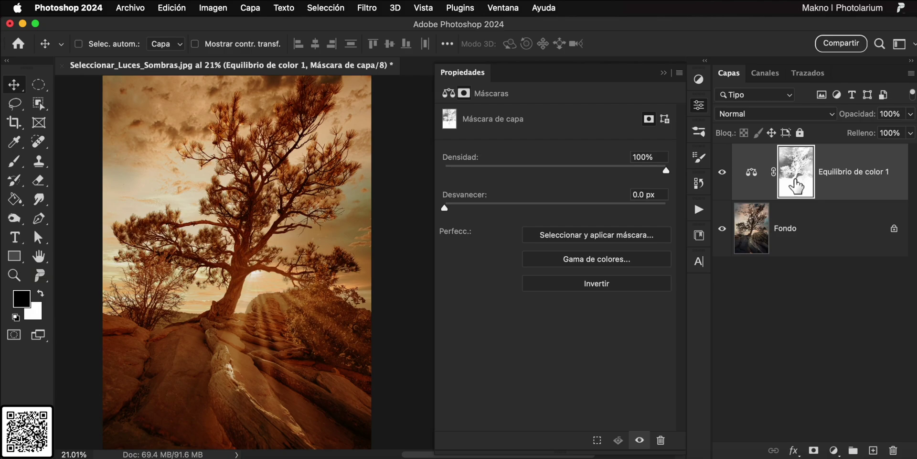
pyautogui.click(752, 175)
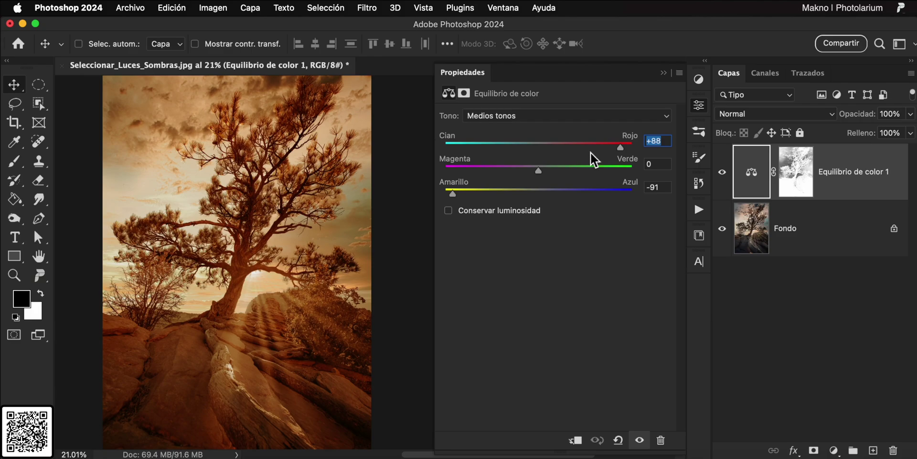
pyautogui.moveTo(620, 147); pyautogui.dragTo(444, 147)
pyautogui.moveTo(453, 194); pyautogui.dragTo(631, 194)
pyautogui.moveTo(443, 148); pyautogui.dragTo(498, 147)
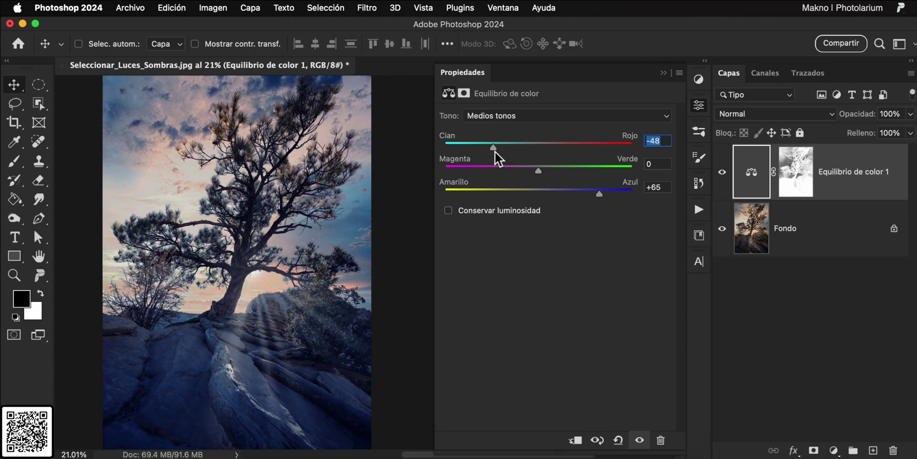
pyautogui.moveTo(599, 194); pyautogui.dragTo(572, 193)
pyautogui.moveTo(499, 147); pyautogui.dragTo(491, 147)
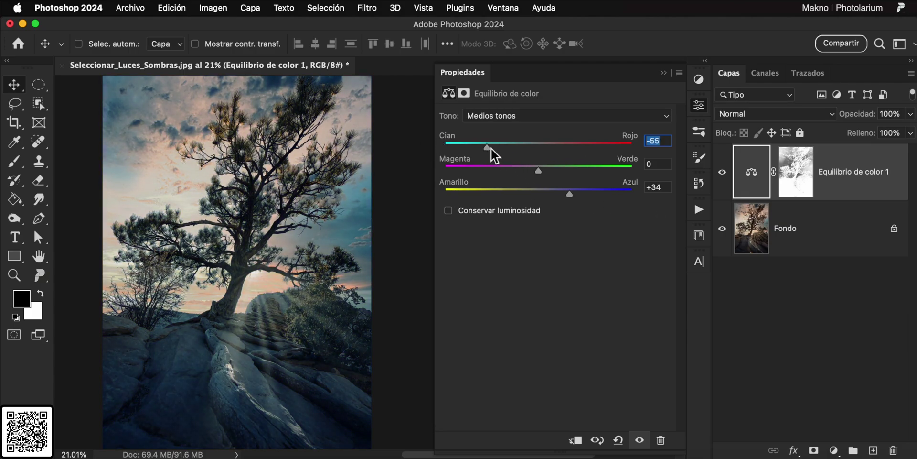
# - Toggle the colour balance to compare, then display the layer mask alone
pyautogui.click(722, 173)
pyautogui.click(723, 173)
pyautogui.click(796, 183)
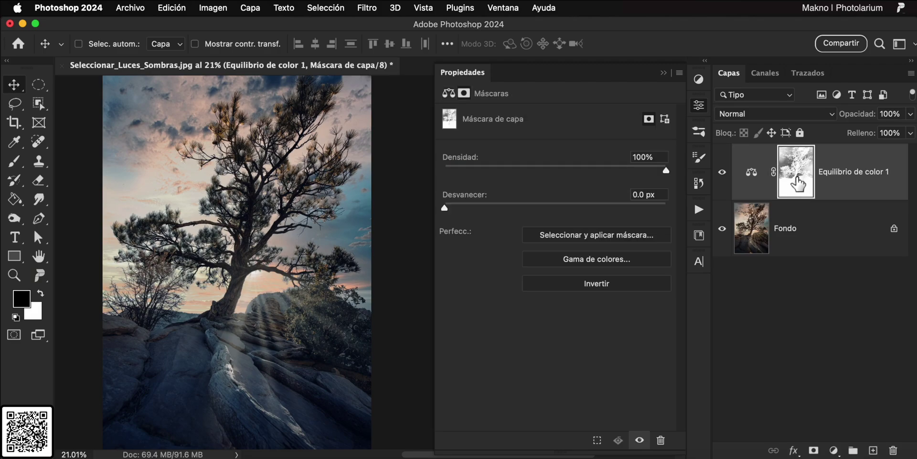
pyautogui.keyDown('alt'); pyautogui.click(796, 183); pyautogui.keyUp('alt')
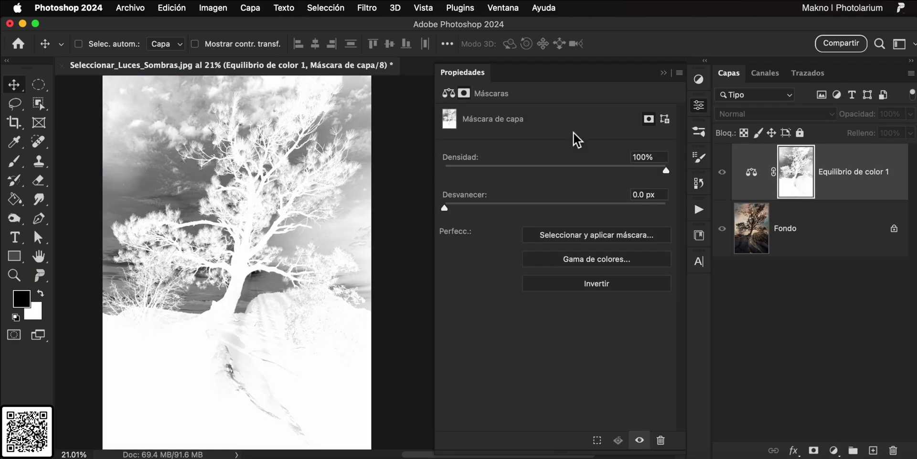
# - Apply Levels with midtone 0.26 and black 57 to the shadow mask, then nudge cyan to -43
pyautogui.click(224, 8)
pyautogui.moveTo(280, 48)
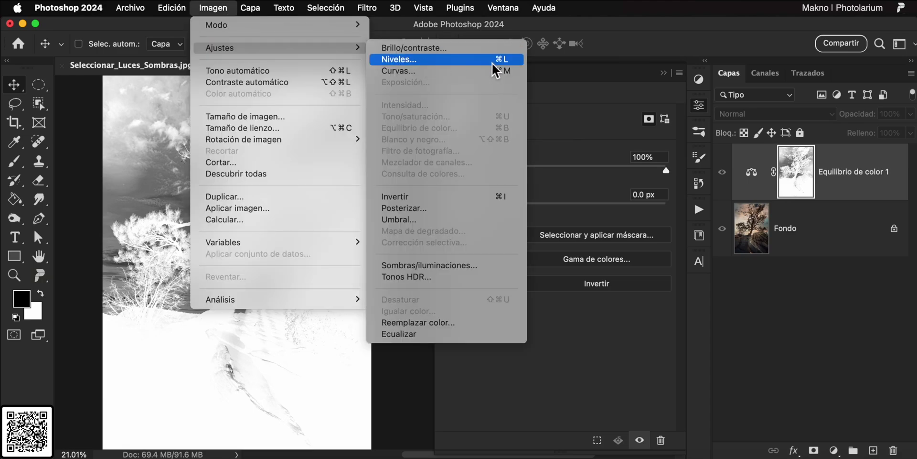
pyautogui.click(794, 189)
pyautogui.hotkey('ctrl', 'l')
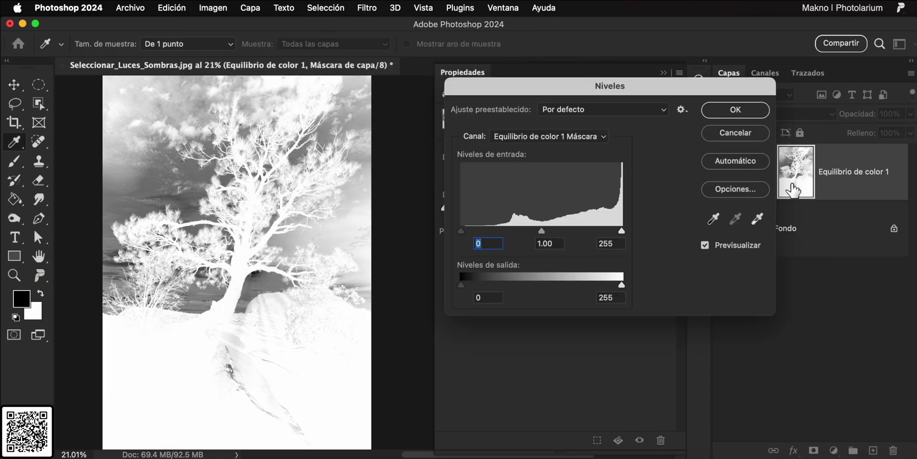
pyautogui.moveTo(542, 230); pyautogui.dragTo(592, 231)
pyautogui.click(606, 244)
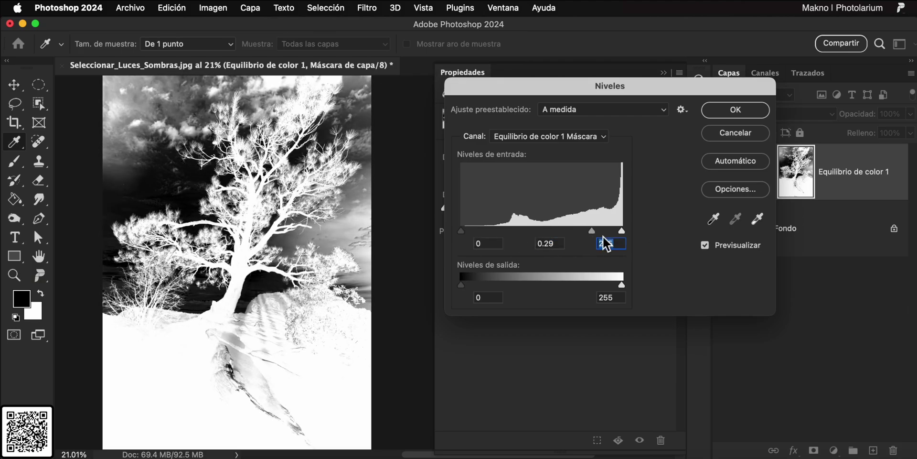
pyautogui.moveTo(460, 231); pyautogui.dragTo(497, 231)
pyautogui.click(743, 113)
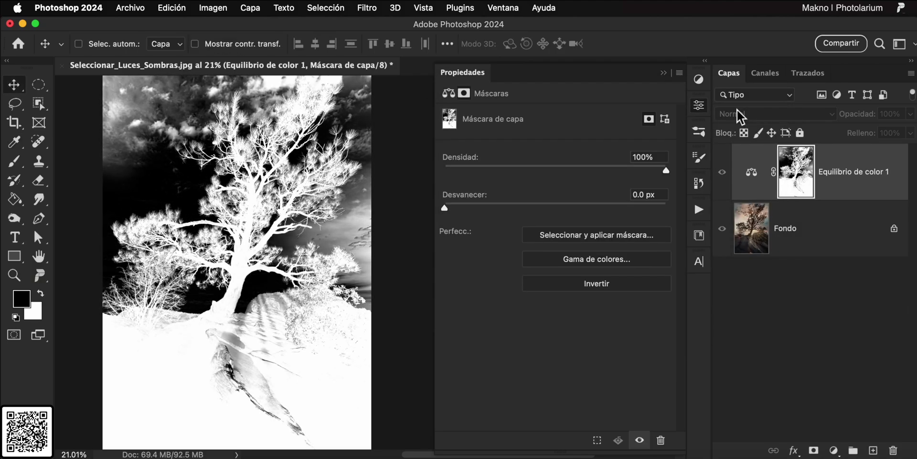
pyautogui.click(749, 174)
pyautogui.moveTo(505, 147); pyautogui.dragTo(498, 147)
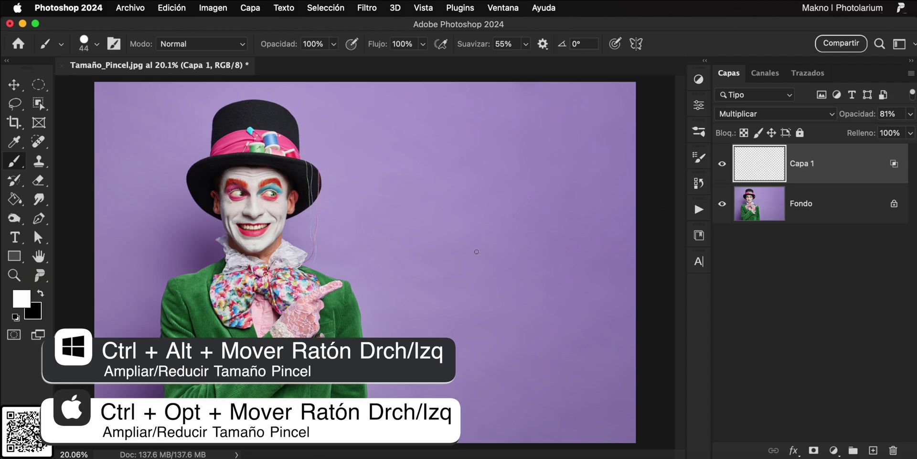
# - Enlarge the brush to about 151 px and set the foreground colour to pure red
pyautogui.moveTo(475, 250)
pyautogui.mouseDown()
pyautogui.moveTo(667, 281)
pyautogui.moveTo(481, 265)
pyautogui.moveTo(537, 276)
pyautogui.moveTo(512, 161)
pyautogui.moveTo(510, 81)
pyautogui.moveTo(510, 426)
pyautogui.moveTo(509, 304)
pyautogui.mouseUp()
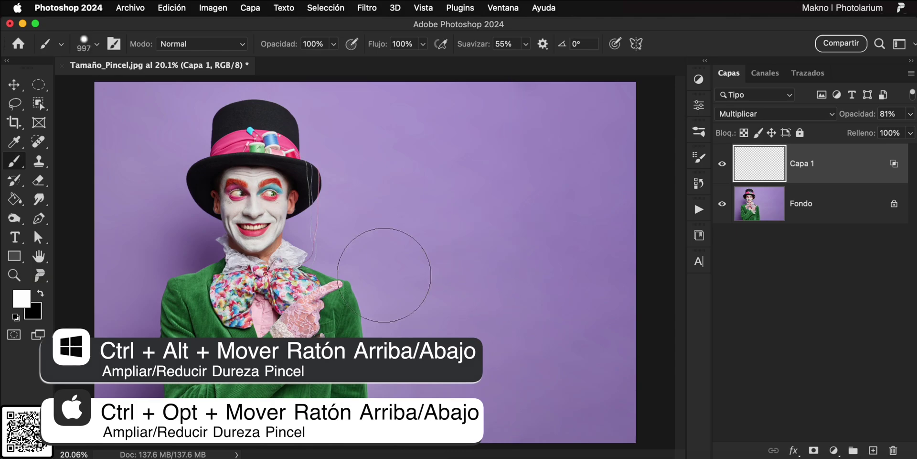
pyautogui.scroll(5, 301, 248)
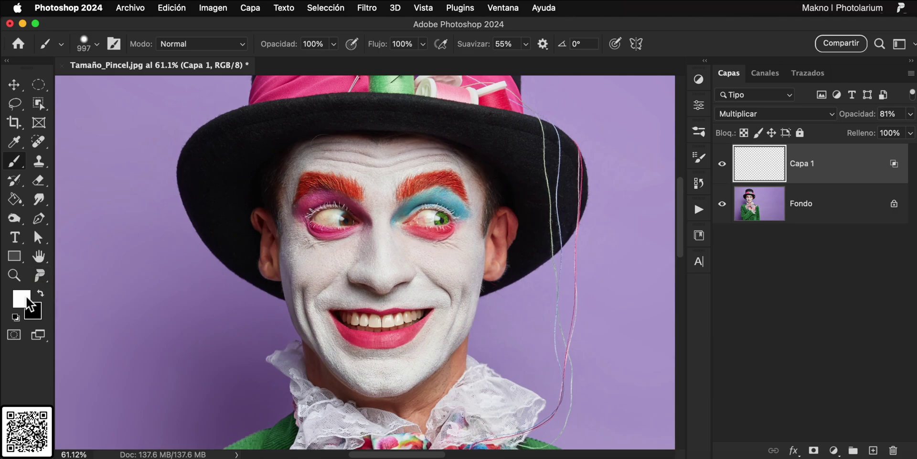
pyautogui.click(22, 299)
pyautogui.moveTo(348, 195); pyautogui.dragTo(364, 154)
pyautogui.click(509, 152)
# - Paint soft red dots on the man's nose and both cheeks with the brush
pyautogui.press('b')
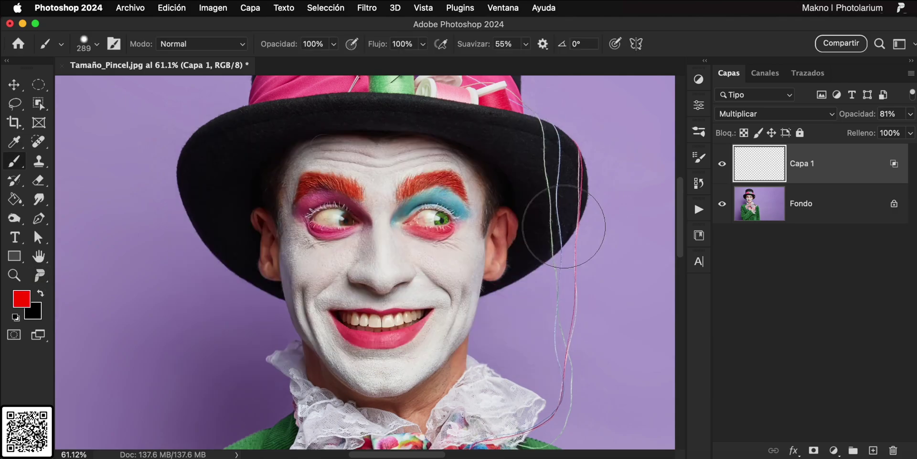
pyautogui.moveTo(380, 270); pyautogui.dragTo(358, 270)
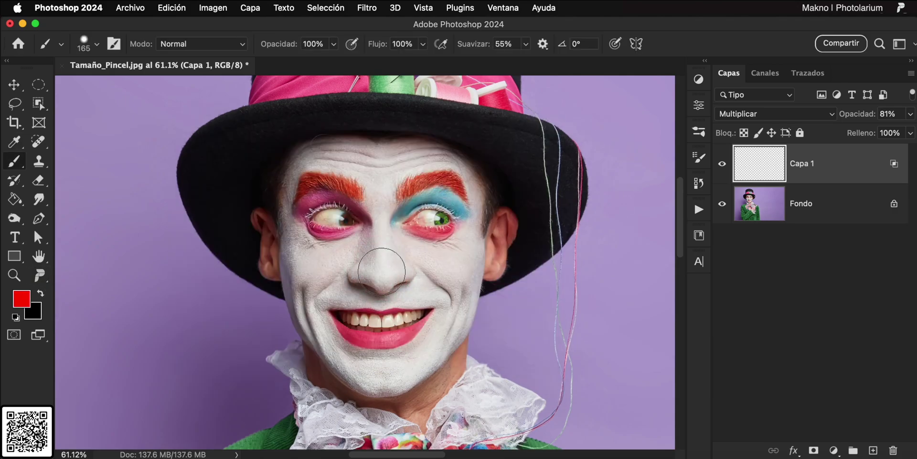
pyautogui.click(382, 270)
pyautogui.moveTo(446, 268); pyautogui.dragTo(463, 268)
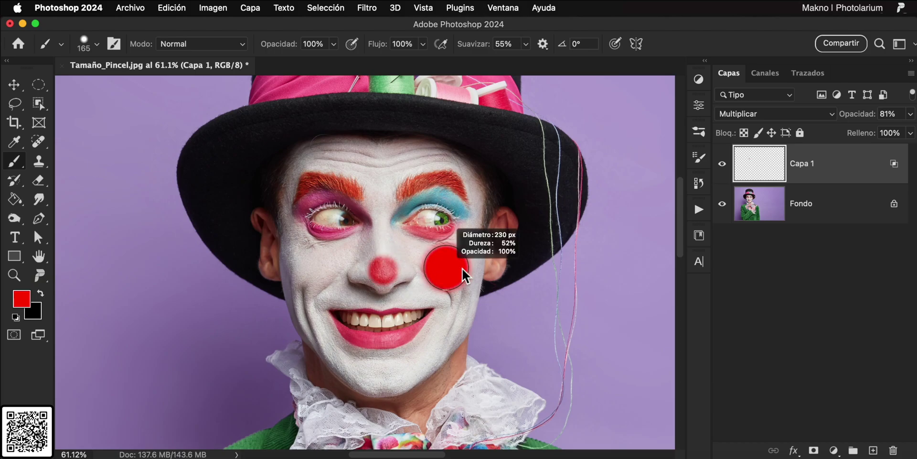
pyautogui.click(452, 267)
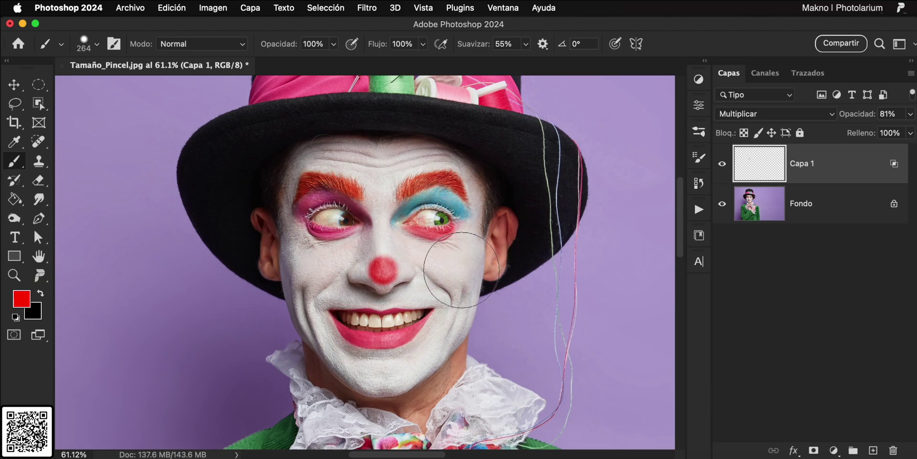
pyautogui.click(305, 268)
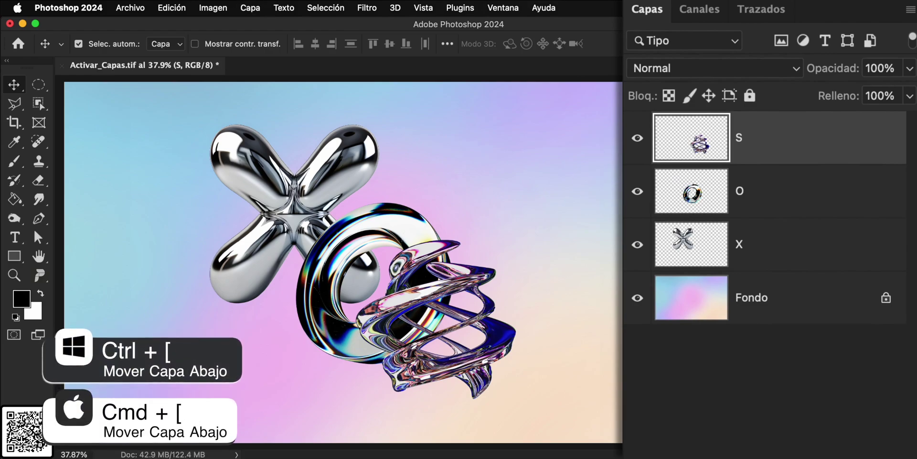
# - Move layer S below O, make layer X active, and bring X to the top of the stack
pyautogui.press('super+bracketleft')
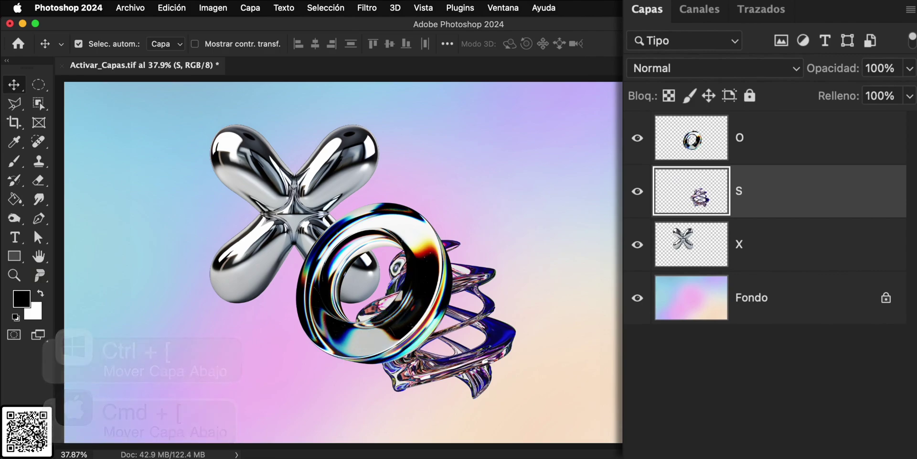
pyautogui.press('super')
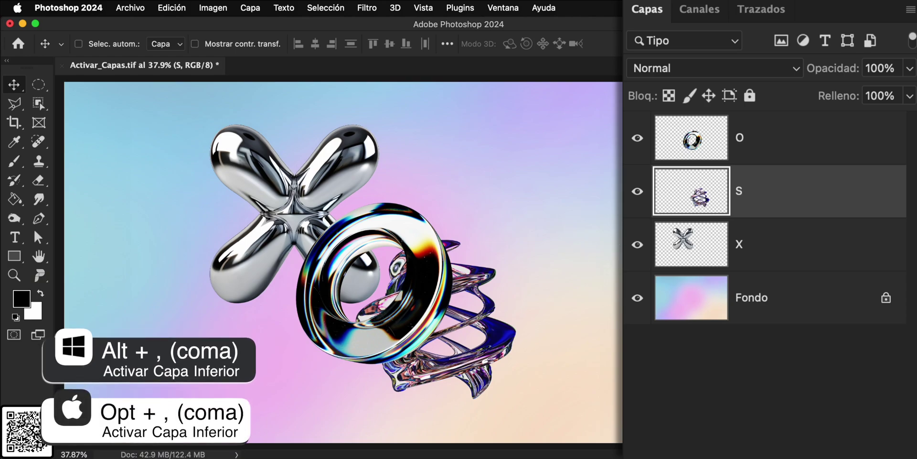
pyautogui.hotkey('alt', ',')
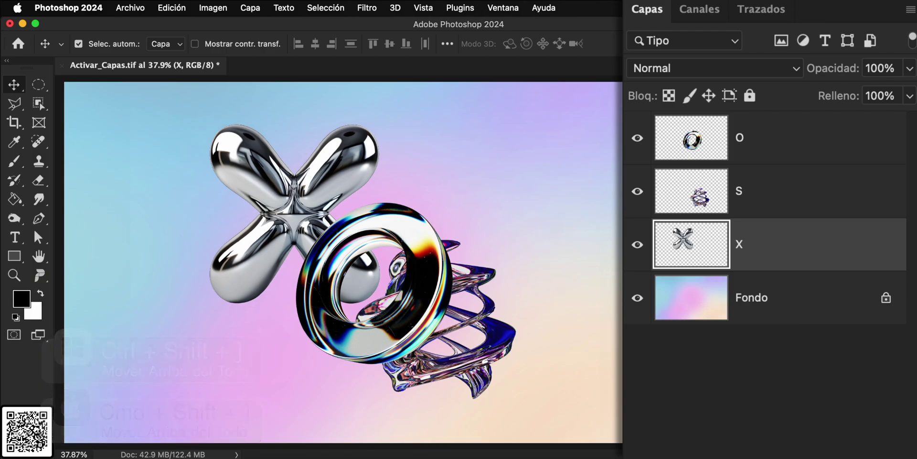
pyautogui.press('super+shift+bracketright')
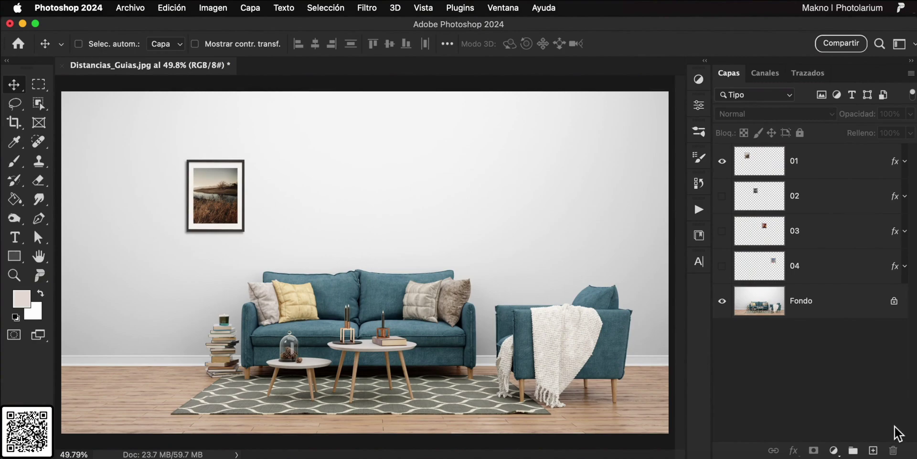
# - Select layer 01, show layers 02–04, and check the roughly 305 px spacing between frames
pyautogui.click(852, 170)
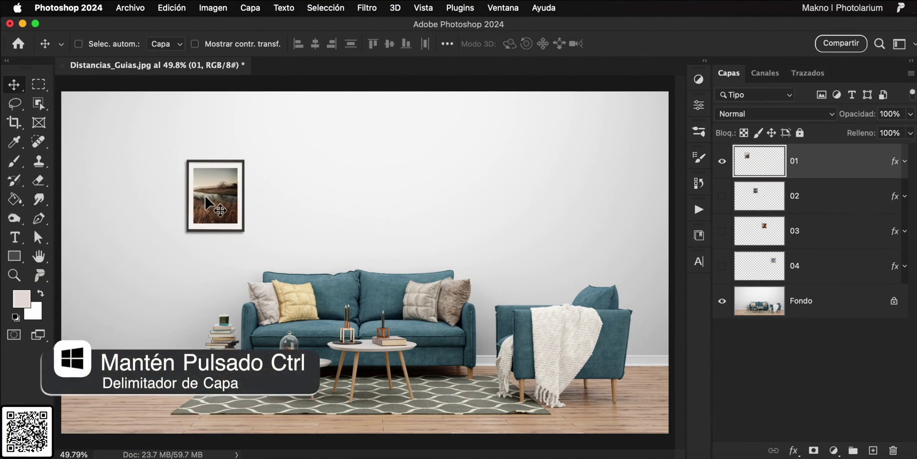
pyautogui.press('super')
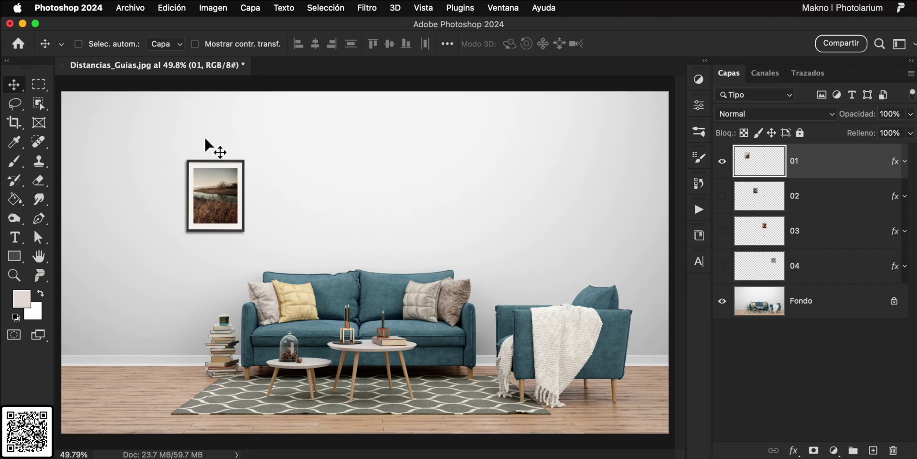
pyautogui.moveTo(723, 196); pyautogui.dragTo(723, 265)
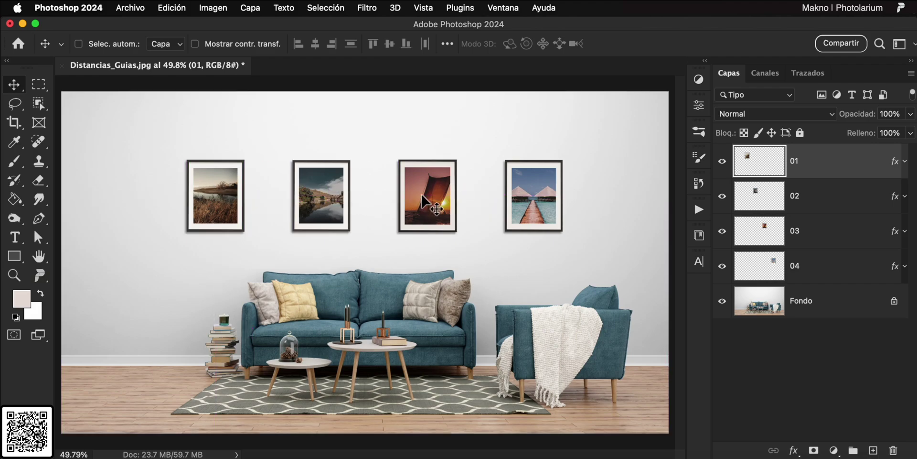
pyautogui.click(841, 236)
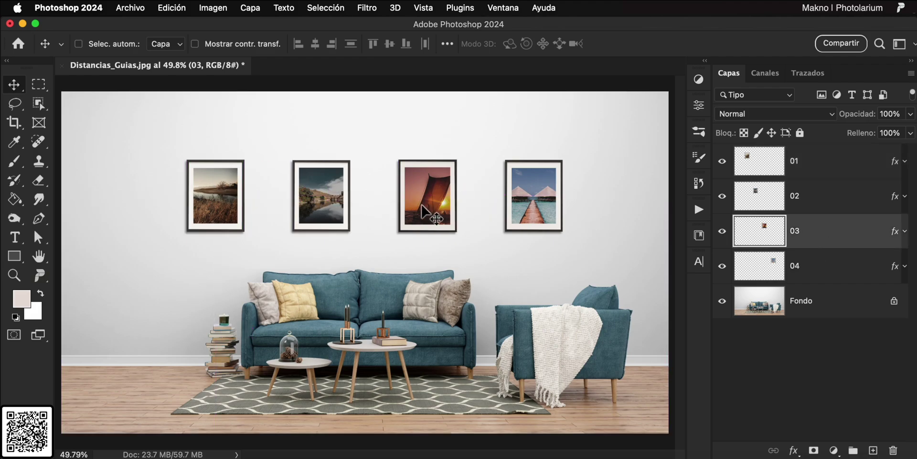
pyautogui.click(811, 206)
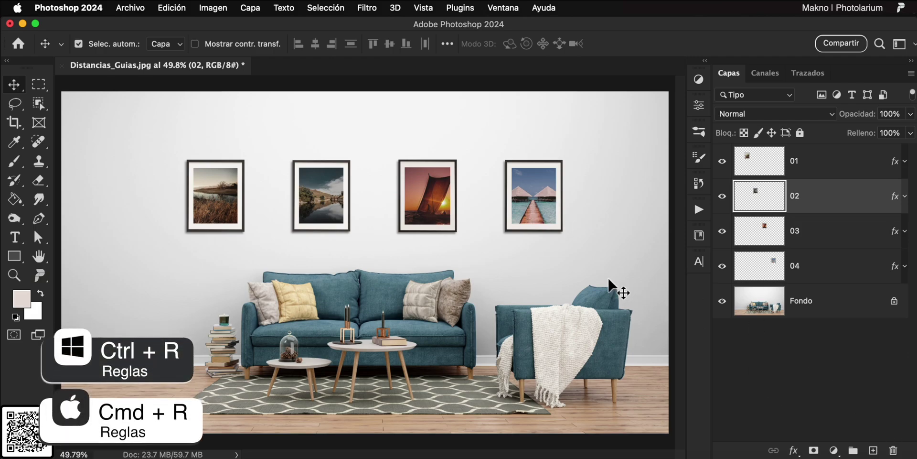
# - Show rulers, then raise frame 02 and lower frame 04 on the wall
pyautogui.press('super+r')
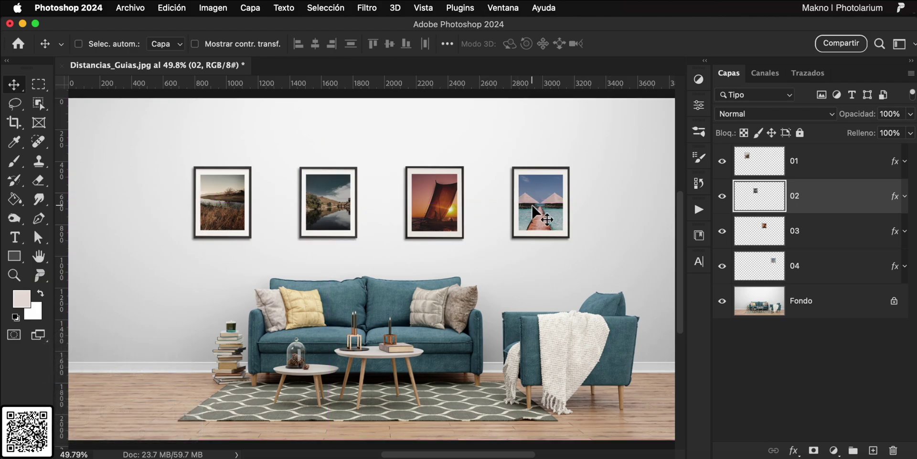
pyautogui.moveTo(328, 202); pyautogui.dragTo(331, 175)
pyautogui.moveTo(540, 202); pyautogui.dragTo(542, 231)
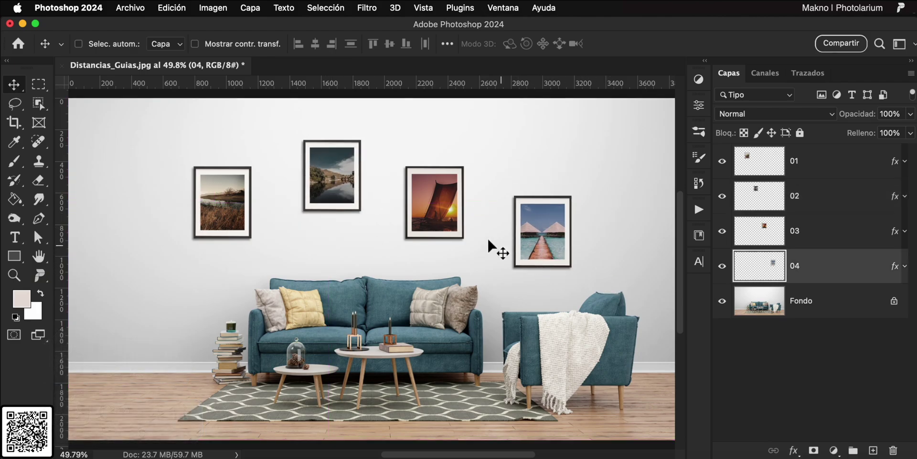
# - Add guides along frame 01's top and its left and right edges near 780 and 1161.7 px
pyautogui.moveTo(352, 88); pyautogui.dragTo(354, 165)
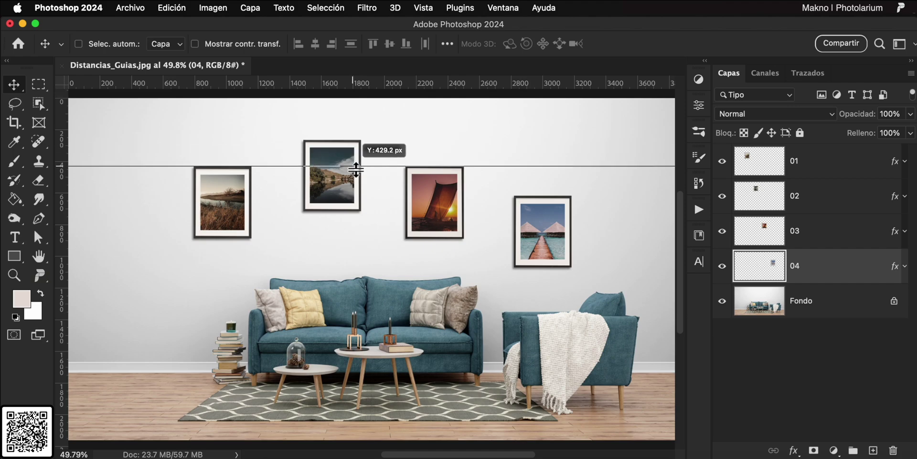
pyautogui.moveTo(299, 85); pyautogui.dragTo(287, 239)
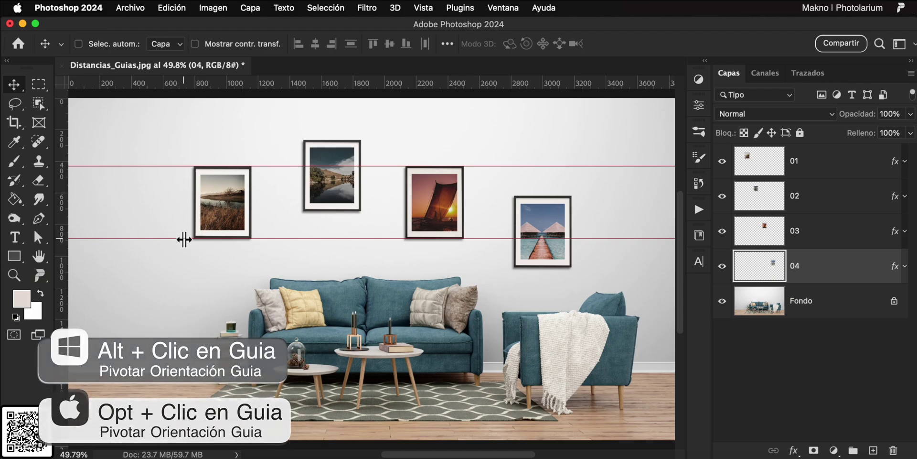
pyautogui.keyDown('alt'); pyautogui.click(186, 242); pyautogui.keyUp('alt')
pyautogui.moveTo(211, 247); pyautogui.dragTo(196, 247)
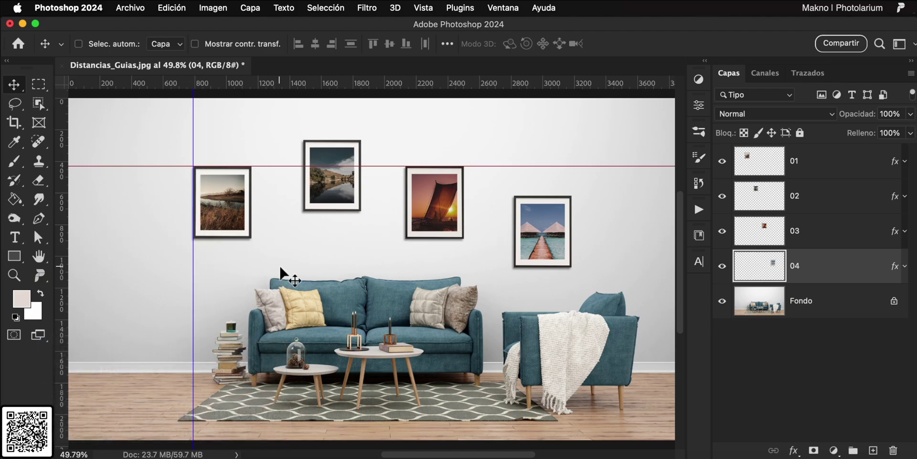
pyautogui.moveTo(61, 244); pyautogui.dragTo(251, 264)
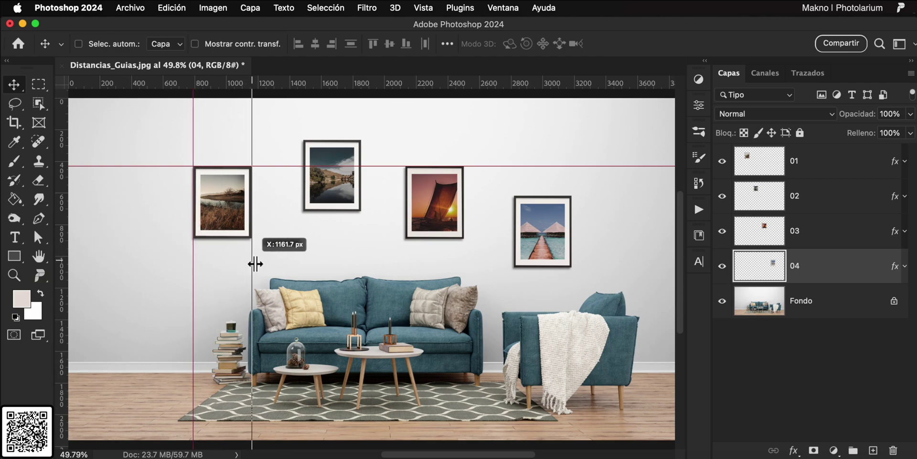
pyautogui.press('super')
pyautogui.click(194, 265)
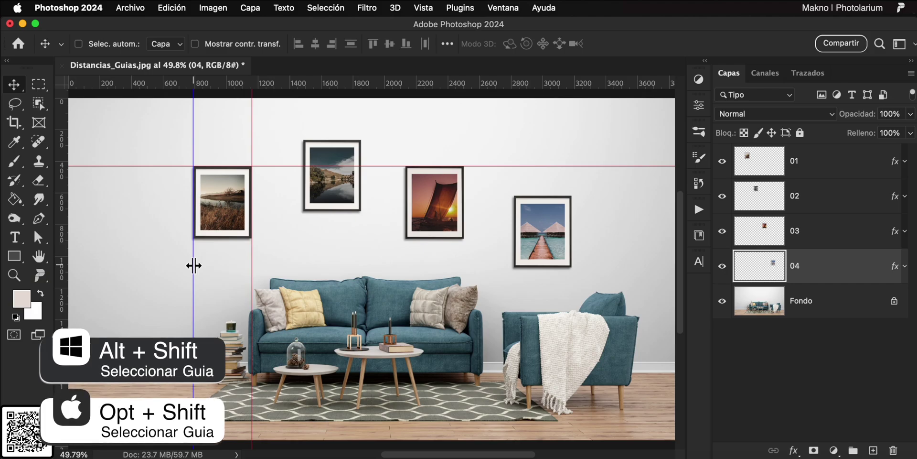
# - Copy both vertical guides to the second frame and add a new vertical guide near 793.8 px
pyautogui.keyDown('alt'); pyautogui.keyDown('shift'); pyautogui.click(252, 274); pyautogui.keyUp('shift'); pyautogui.keyUp('alt')
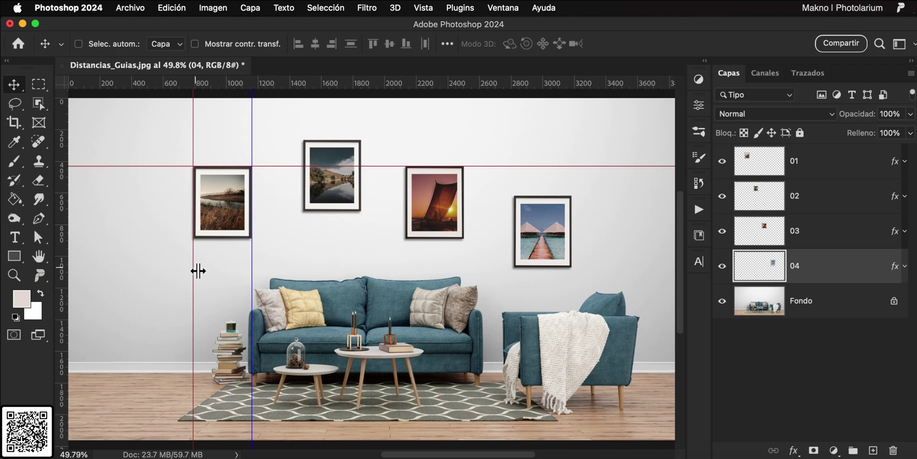
pyautogui.keyDown('alt'); pyautogui.keyDown('shift'); pyautogui.click(193, 268); pyautogui.keyUp('shift'); pyautogui.keyUp('alt')
pyautogui.moveTo(252, 277); pyautogui.dragTo(364, 288)
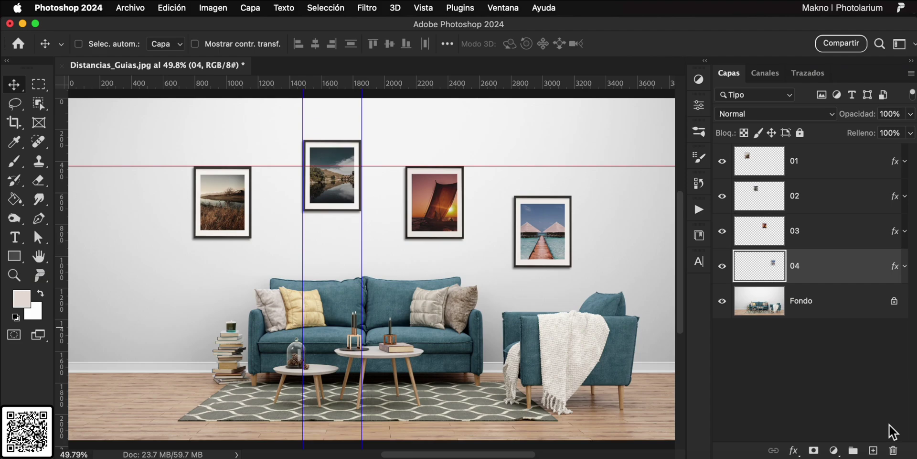
pyautogui.moveTo(63, 268); pyautogui.dragTo(197, 285)
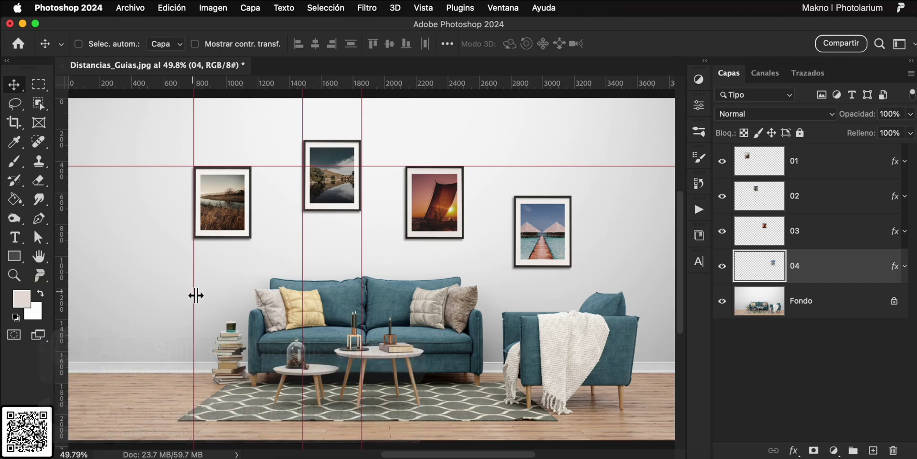
# - Make the new vertical guide bright green in Editar guías seleccionadas
pyautogui.rightClick(194, 248)
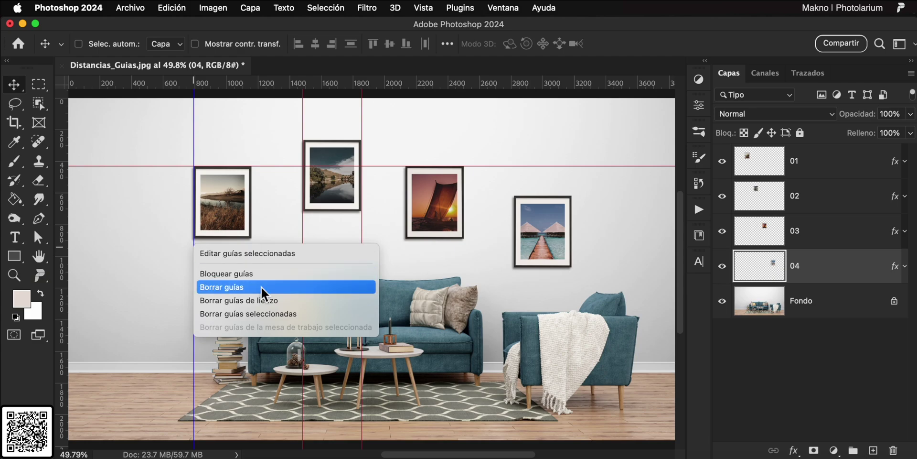
pyautogui.click(265, 253)
pyautogui.click(219, 231)
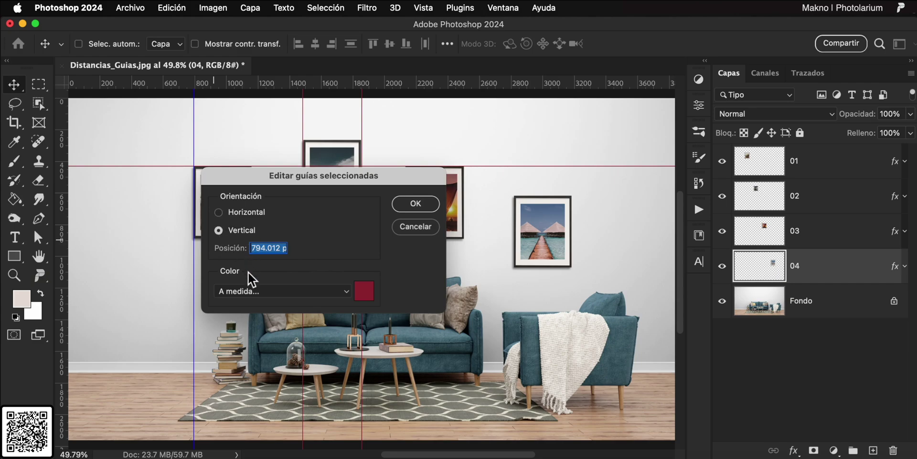
pyautogui.click(373, 298)
pyautogui.moveTo(403, 392); pyautogui.dragTo(400, 378)
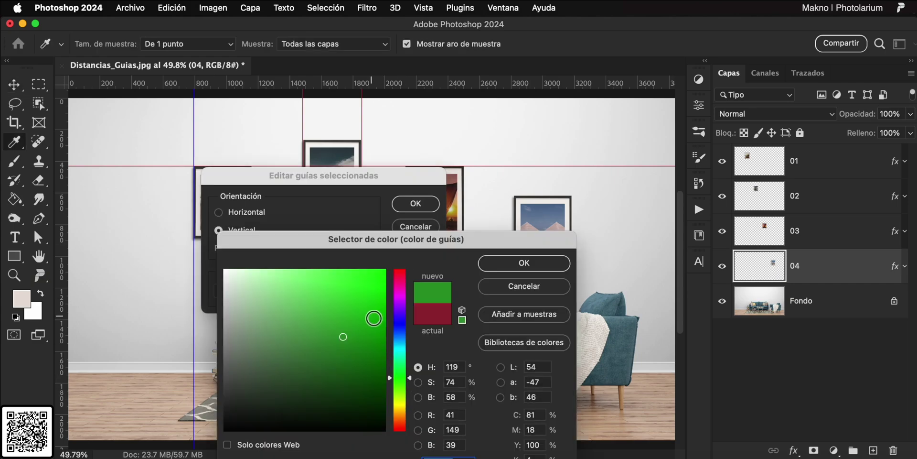
pyautogui.moveTo(372, 318); pyautogui.dragTo(385, 270)
pyautogui.click(498, 262)
pyautogui.click(412, 205)
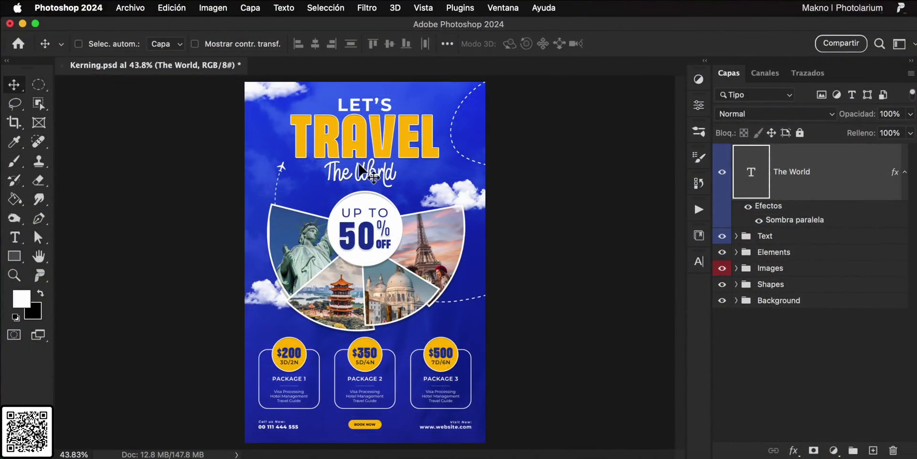
# - Zoom in and widen the kerning between r and l in the 'The World' heading
pyautogui.scroll(5, 360, 167)
pyautogui.scroll(3, 430, 228)
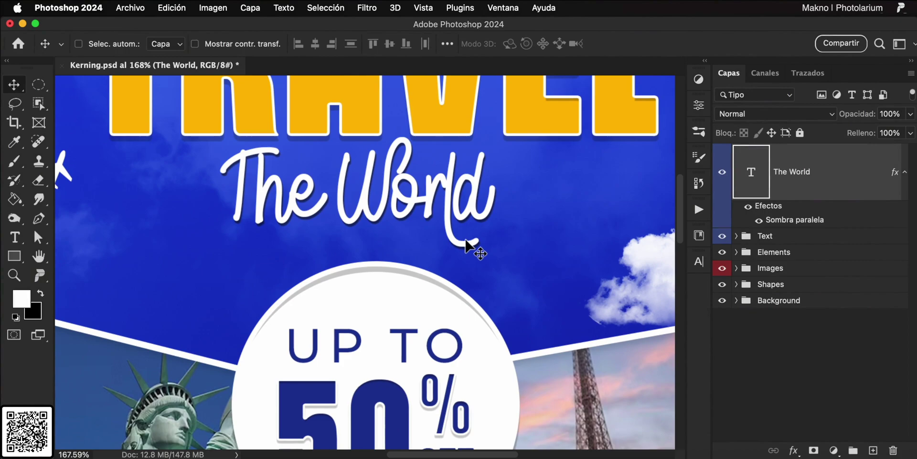
pyautogui.doubleClick(752, 172)
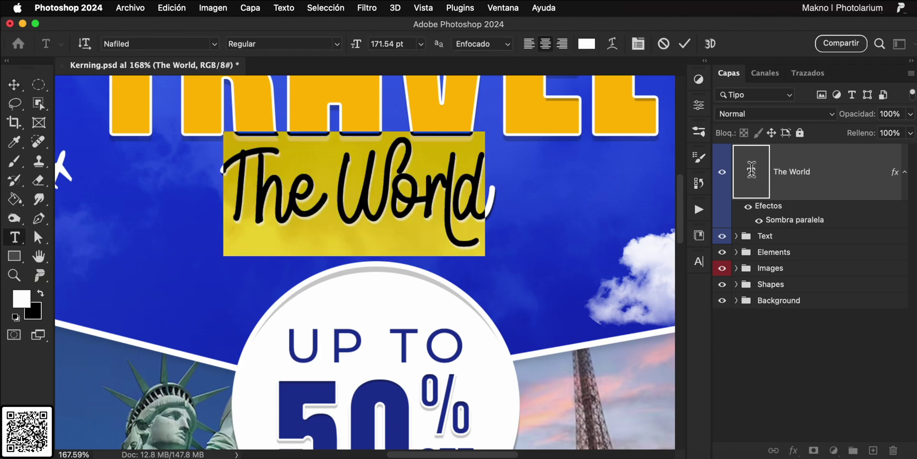
pyautogui.click(440, 190)
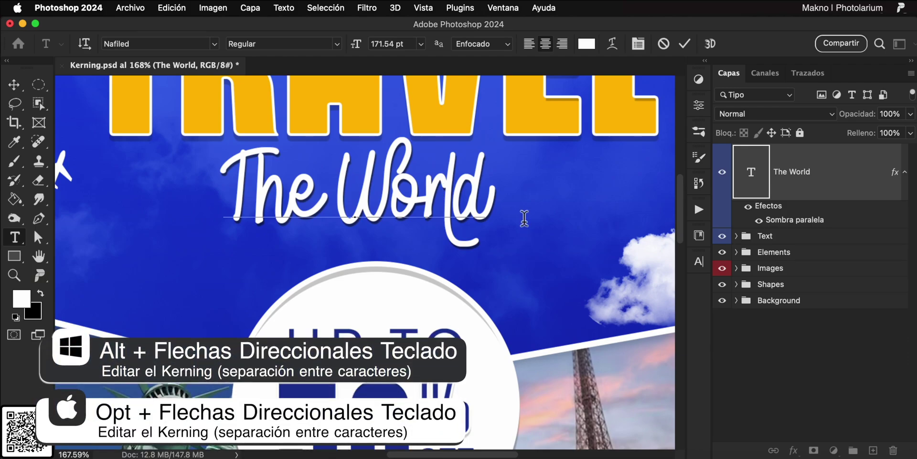
pyautogui.hotkey('alt', 'Right')
pyautogui.hotkey('alt', 'Right')
pyautogui.hotkey('alt', 'Right')
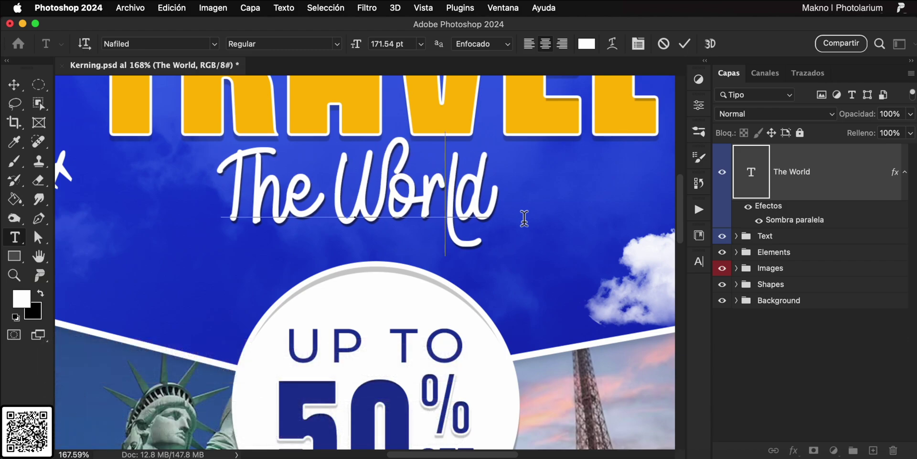
pyautogui.press('Left')
pyautogui.hotkey('alt', 'Right')
pyautogui.hotkey('alt', 'Right')
# - Widen the T–h spacing, commit the heading, and compare the change with undo/redo
pyautogui.hotkey('alt', 'Right')
pyautogui.hotkey('alt', 'Right')
pyautogui.hotkey('alt', 'Right')
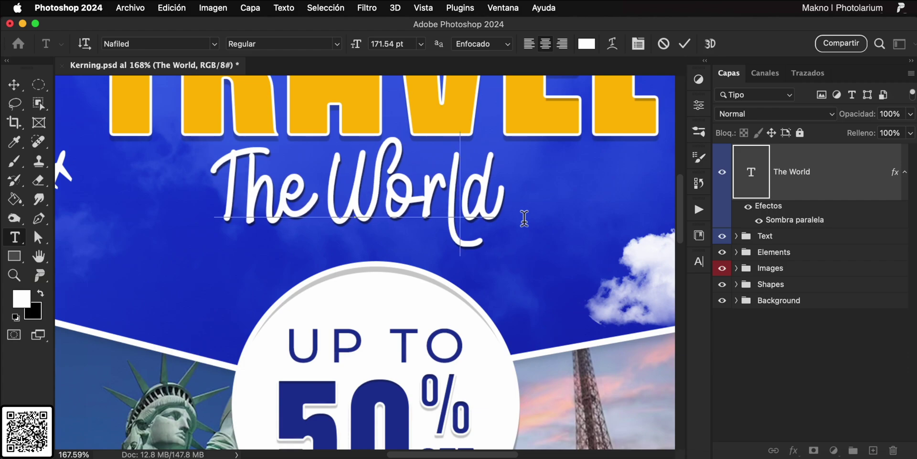
pyautogui.press('Left')
pyautogui.press('Left')
pyautogui.press('Left')
pyautogui.press('Left')
pyautogui.press('Left')
pyautogui.hotkey('alt', 'Right')
pyautogui.hotkey('alt', 'Right')
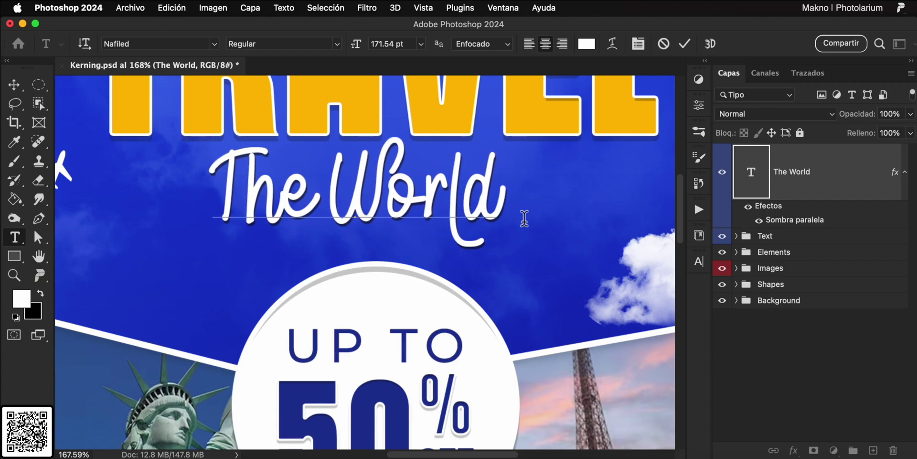
pyautogui.hotkey('ctrl', 'Return')
pyautogui.press('v')
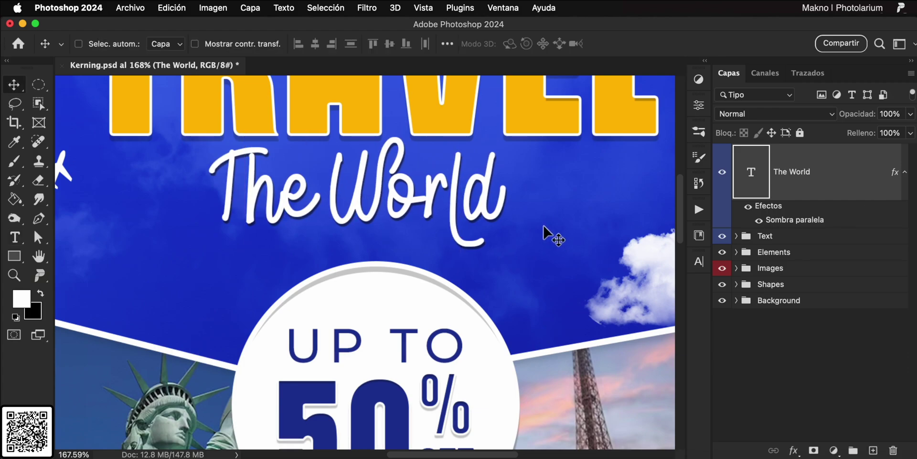
pyautogui.hotkey('ctrl', 'z')
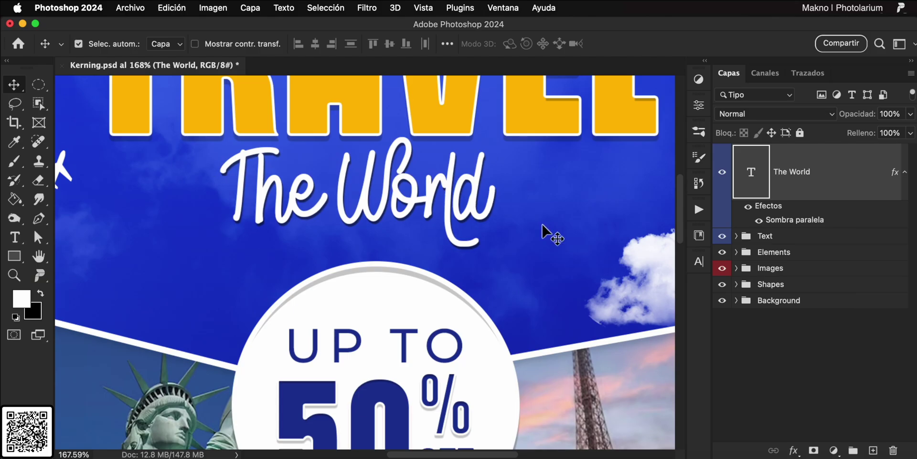
pyautogui.hotkey('ctrl', 'shift', 'z')
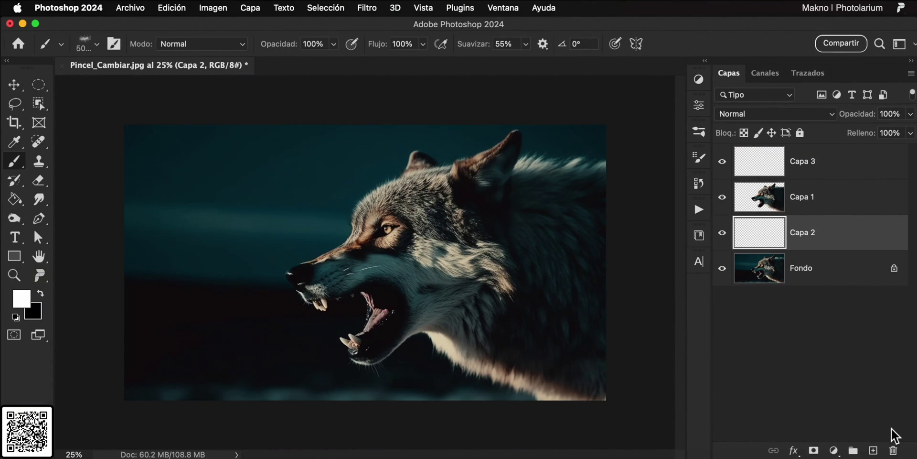
# - Stamp low mist across the bottom of the wolf image with the Bruma brush
pyautogui.click(97, 44)
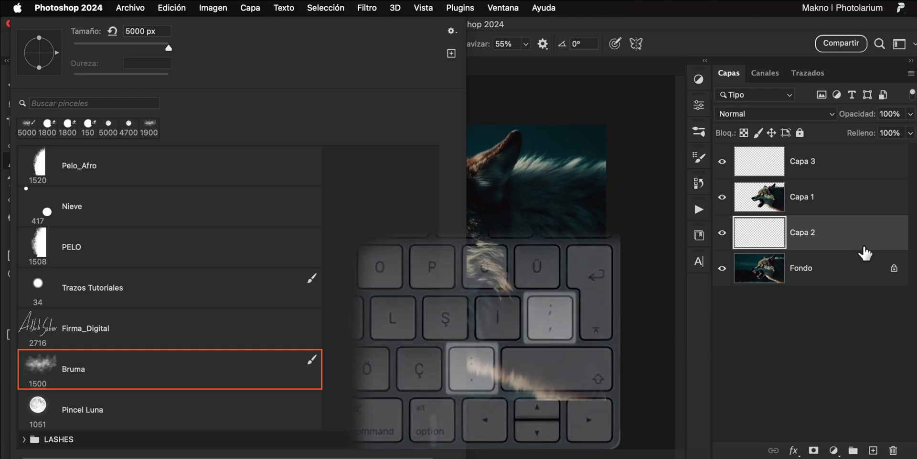
pyautogui.click(865, 253)
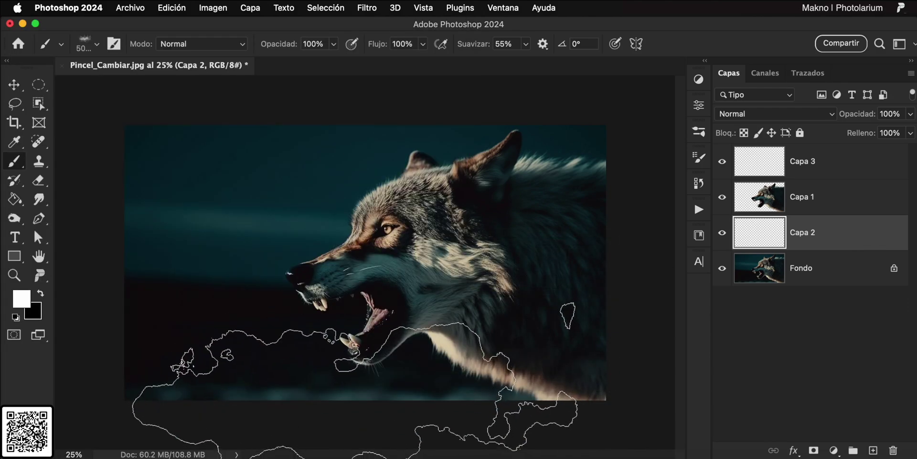
pyautogui.click(355, 387)
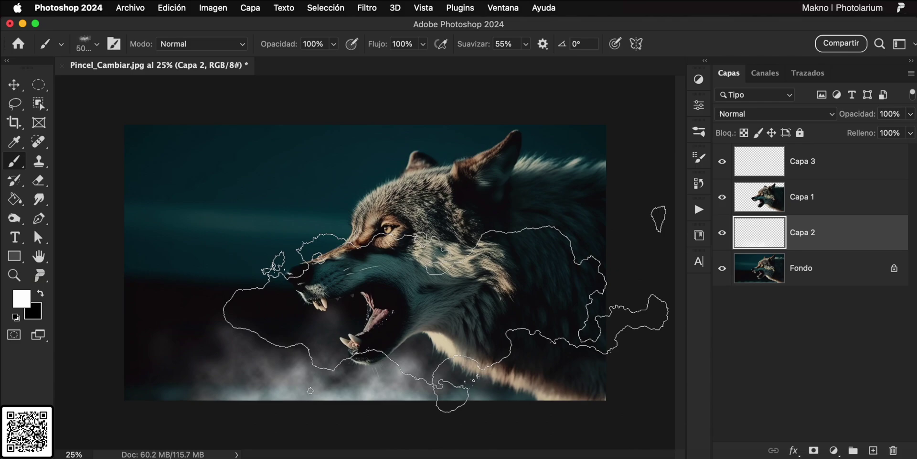
# - Paint a large white moon behind the wolf and rotate the cloud brush tip on Capa 3
pyautogui.press(',')
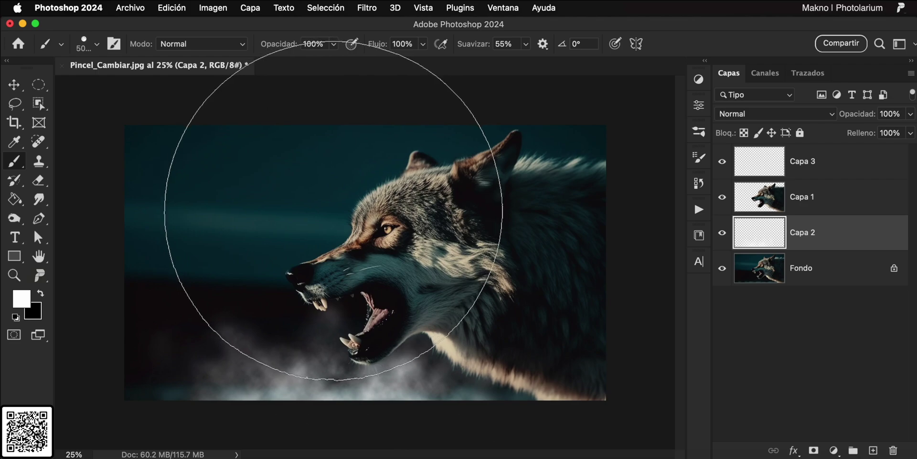
pyautogui.click(333, 211)
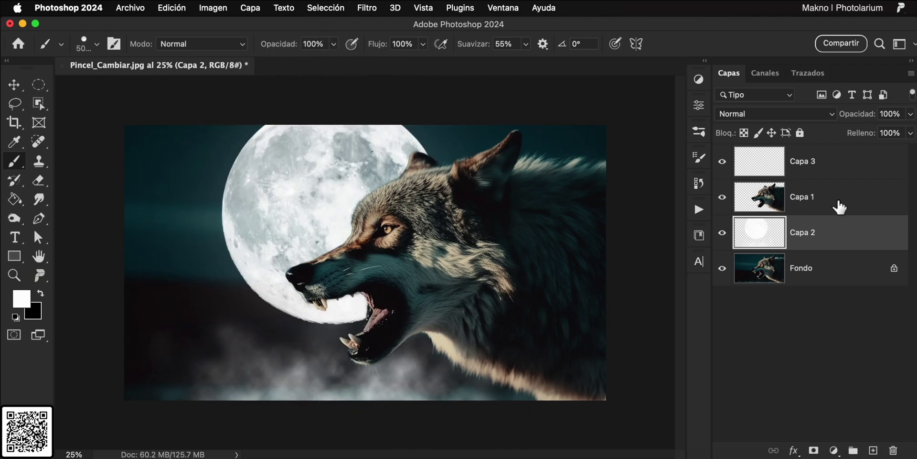
pyautogui.click(846, 171)
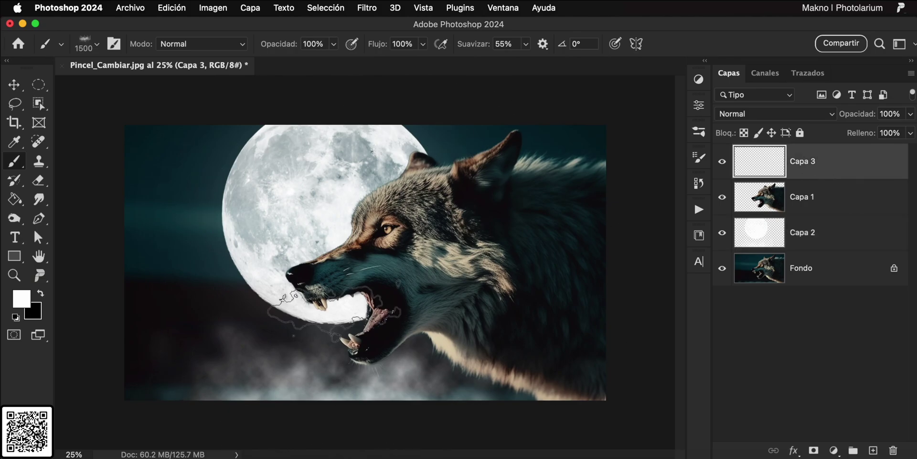
pyautogui.press('Right')
pyautogui.press('Right')
pyautogui.press('Right')
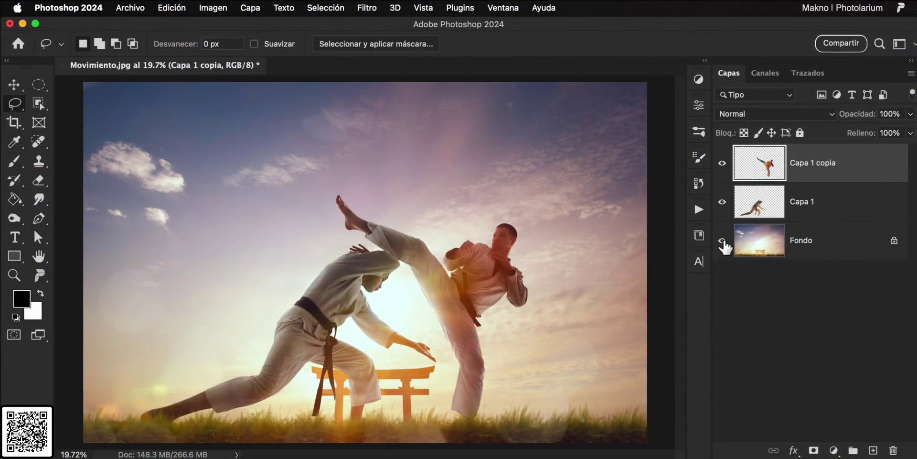
# - Start a Deformación de posición libre puppet warp on the kicking fighter's Capa 1 copia layer
pyautogui.keyDown('alt'); pyautogui.click(722, 240); pyautogui.keyUp('alt')
pyautogui.keyDown('alt'); pyautogui.click(722, 241); pyautogui.keyUp('alt')
pyautogui.click(172, 8)
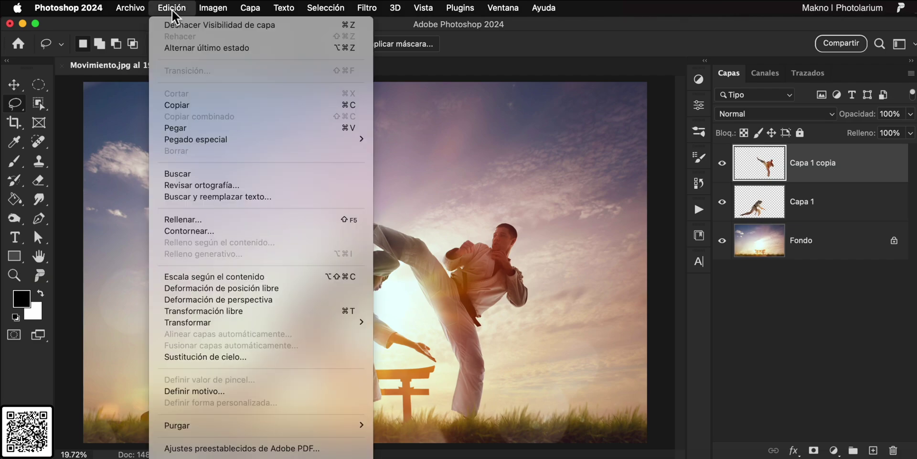
pyautogui.click(266, 289)
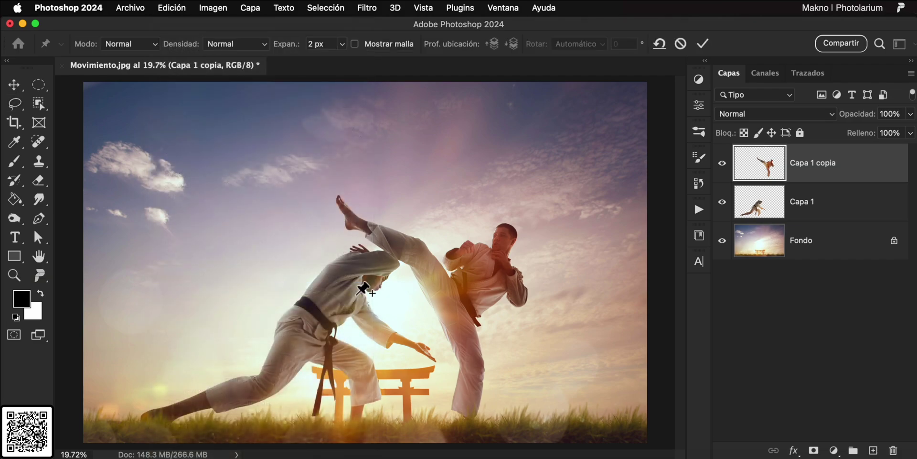
pyautogui.click(355, 44)
pyautogui.click(355, 45)
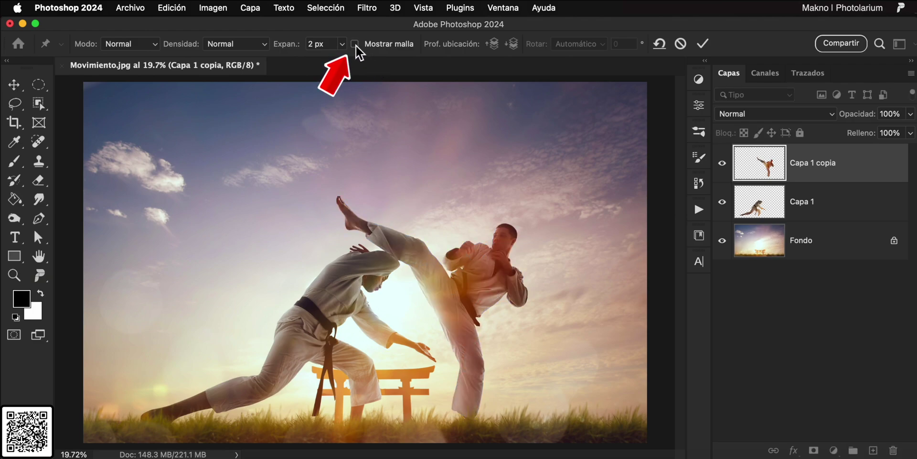
# - Pin the kicker's knee, thigh, shin, hip, chest, both arms, head and elbow
pyautogui.click(414, 249)
pyautogui.click(443, 298)
pyautogui.click(472, 357)
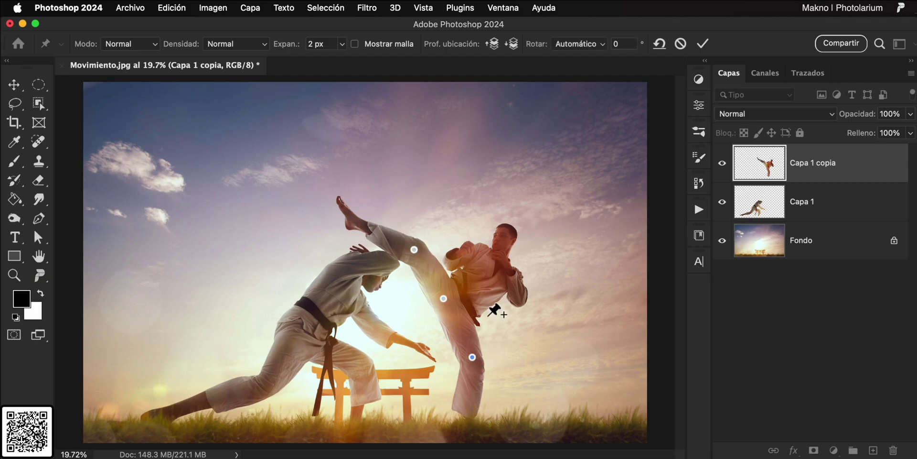
pyautogui.click(463, 295)
pyautogui.click(478, 248)
pyautogui.click(450, 260)
pyautogui.click(501, 241)
pyautogui.click(513, 273)
pyautogui.click(519, 300)
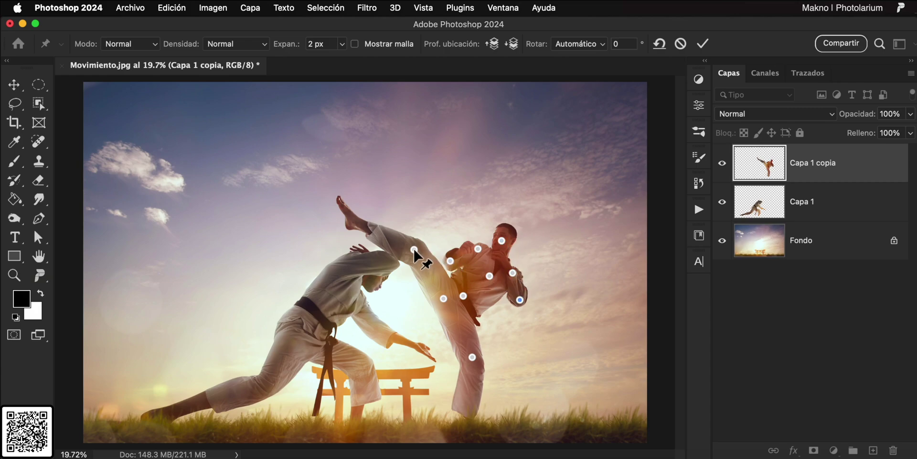
# - Drag and rotate the knee pin to bend the kicking leg
pyautogui.moveTo(414, 249); pyautogui.dragTo(423, 245)
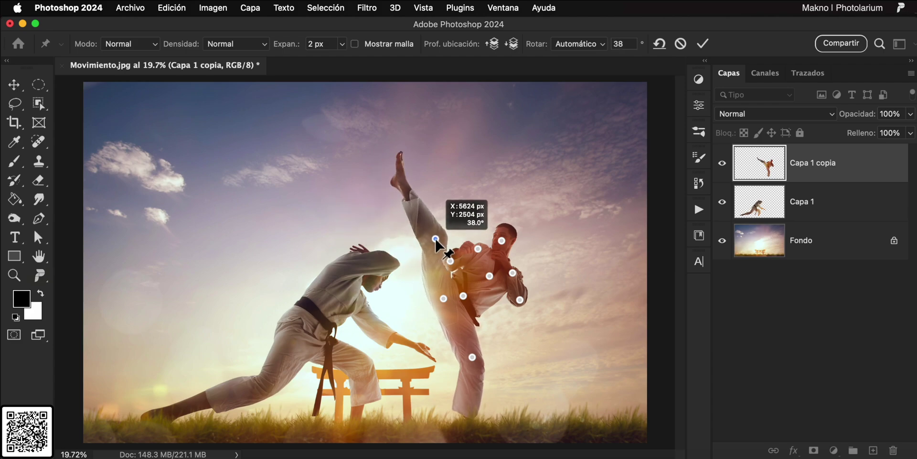
pyautogui.moveTo(423, 245); pyautogui.dragTo(417, 252)
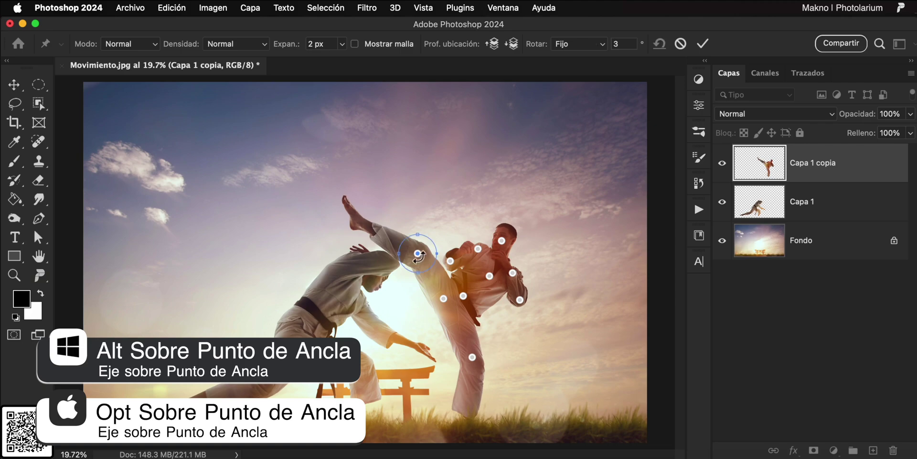
pyautogui.moveTo(419, 257)
pyautogui.mouseDown()
pyautogui.moveTo(406, 266)
pyautogui.moveTo(421, 268)
pyautogui.mouseUp()
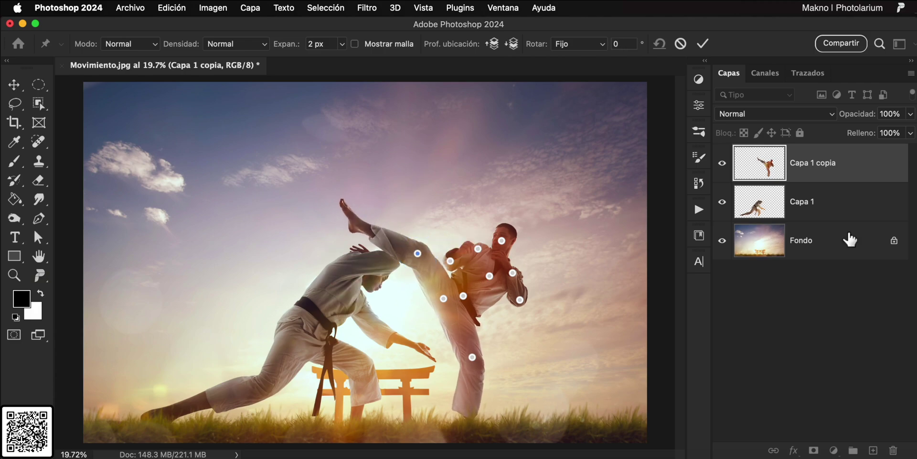
# - Start a puppet warp on Capa 1 and pin the crouching fighter's body, limbs and arm
pyautogui.click(802, 213)
pyautogui.click(172, 8)
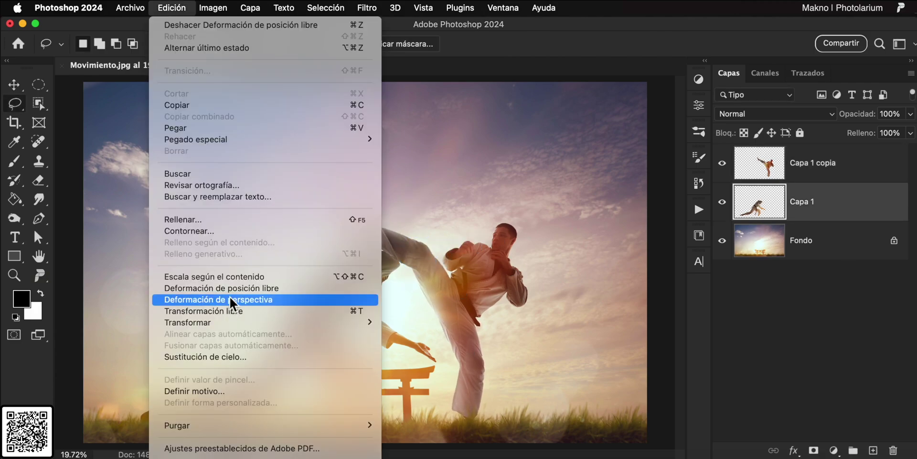
pyautogui.click(301, 289)
pyautogui.click(347, 264)
pyautogui.click(388, 259)
pyautogui.click(307, 328)
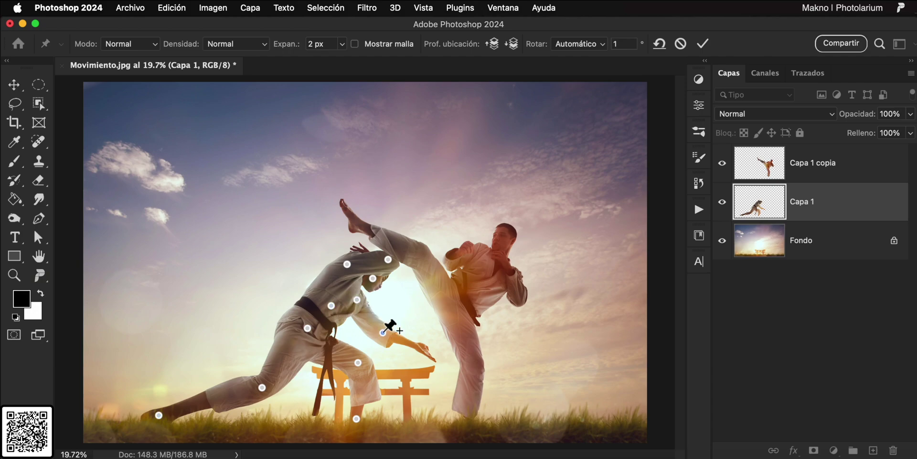